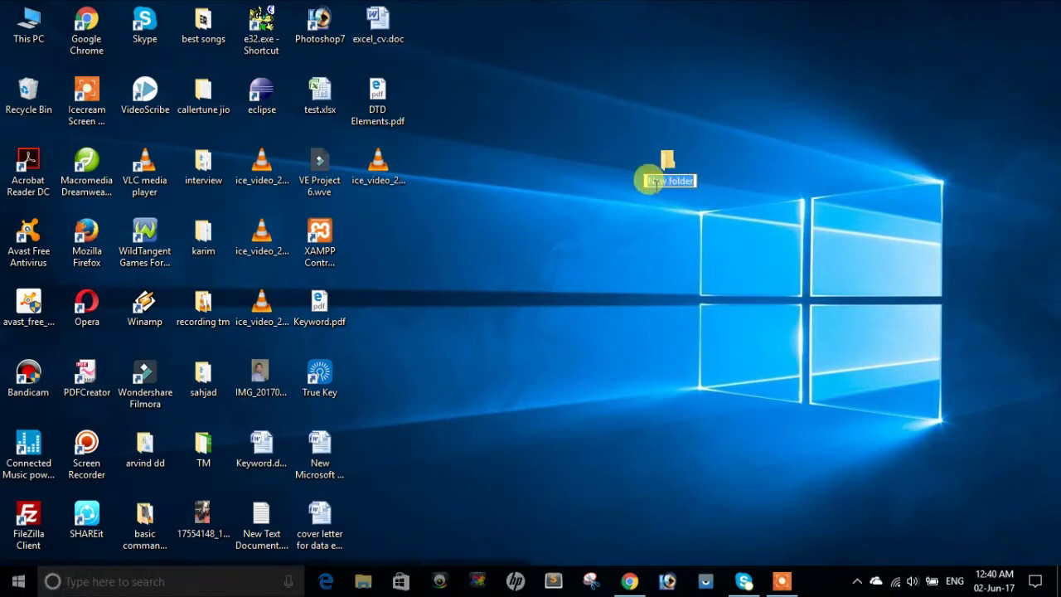
# Accept the default name of the new desktop folder, and try to rename it with an empty name.
pyautogui.press('Return')
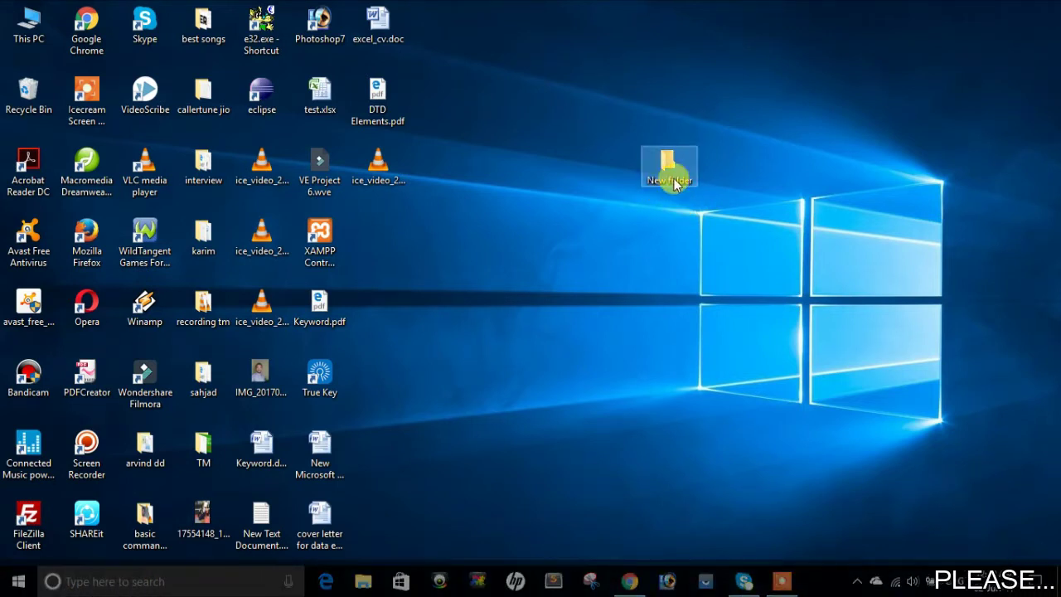
pyautogui.rightClick(650, 150)
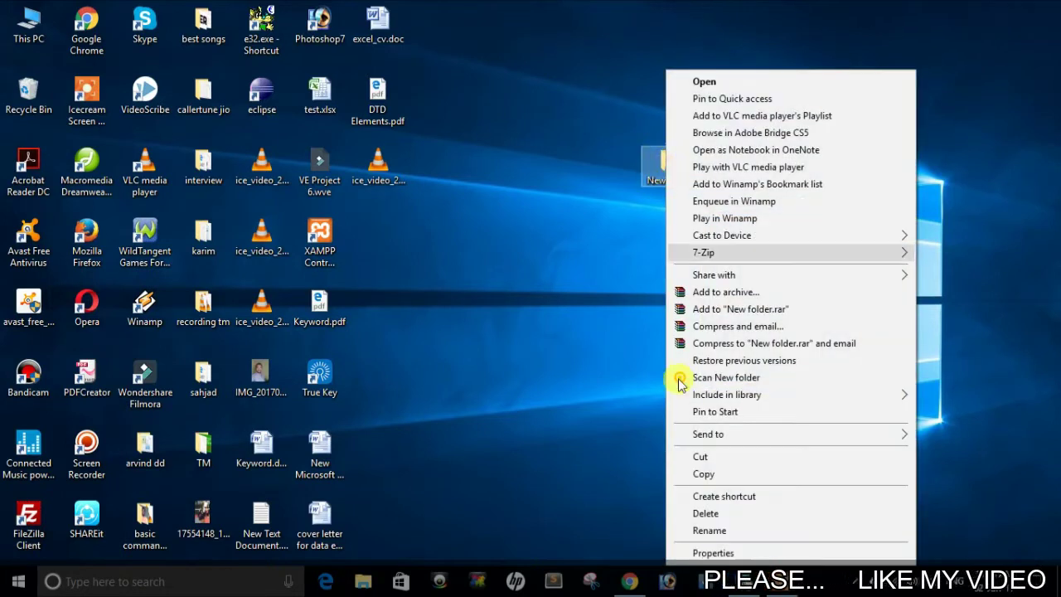
pyautogui.click(696, 529)
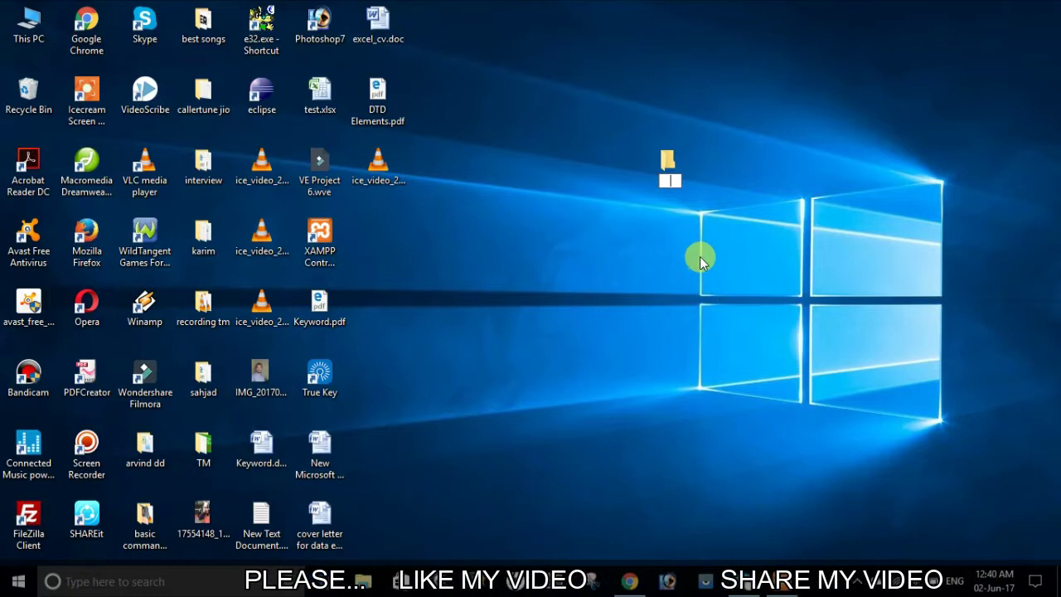
pyautogui.press('Return')
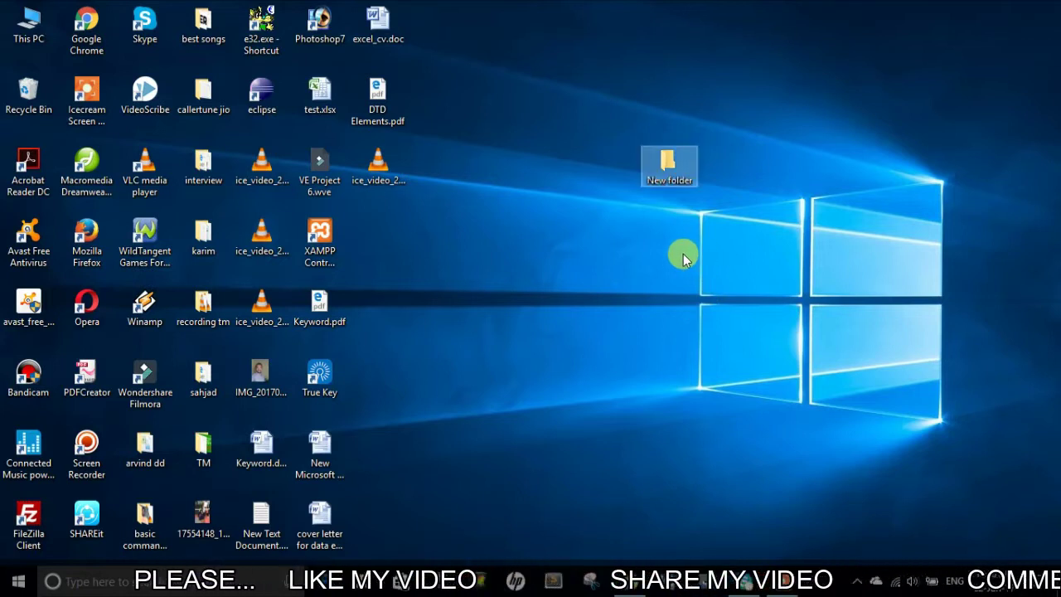
# Try once more to clear the name of the desktop's New folder and leave it blank.
pyautogui.rightClick(670, 168)
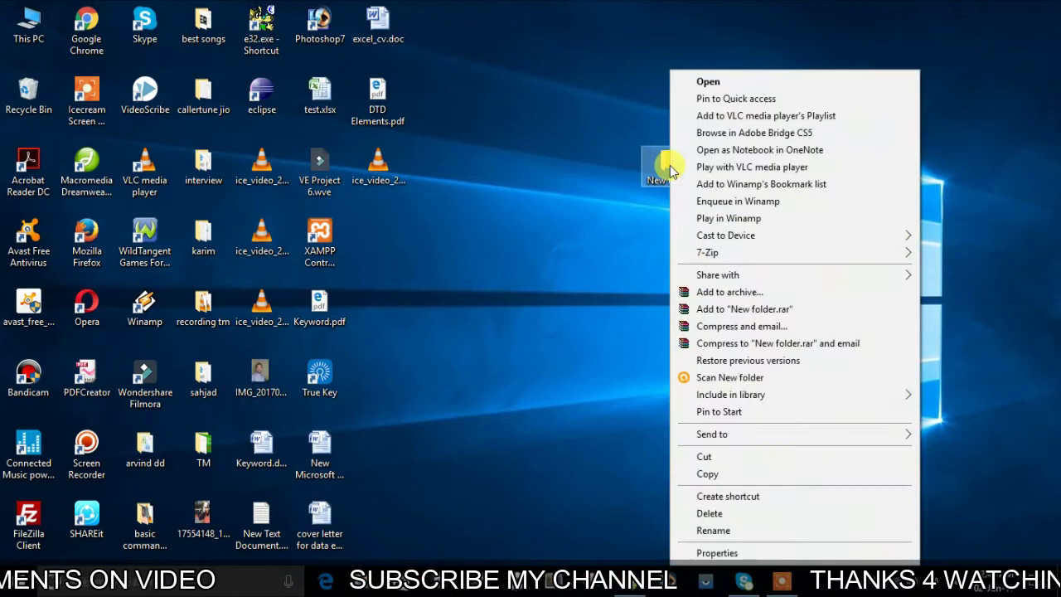
pyautogui.click(651, 240)
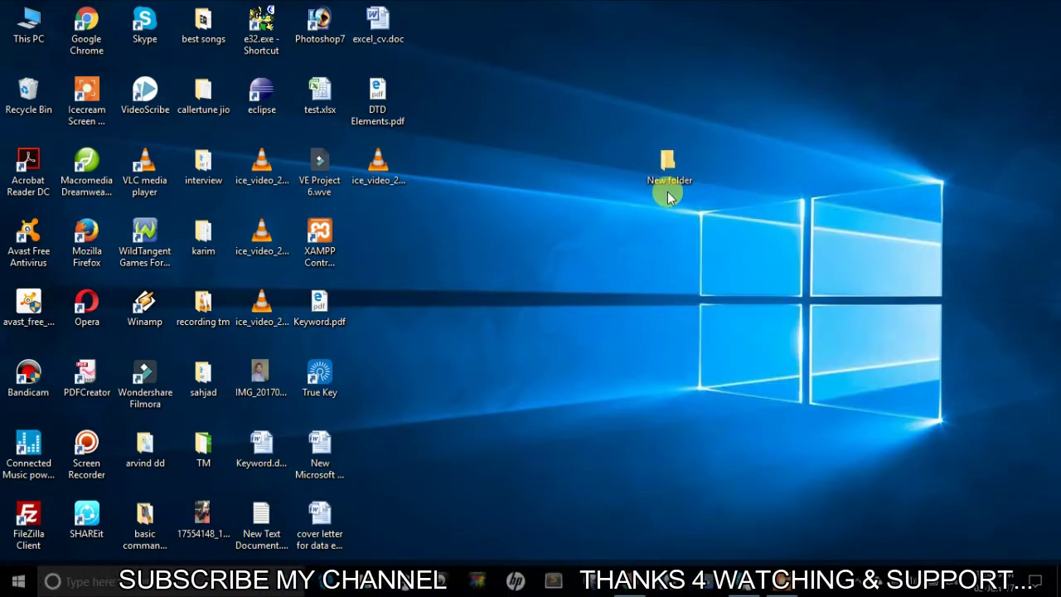
pyautogui.click(668, 161)
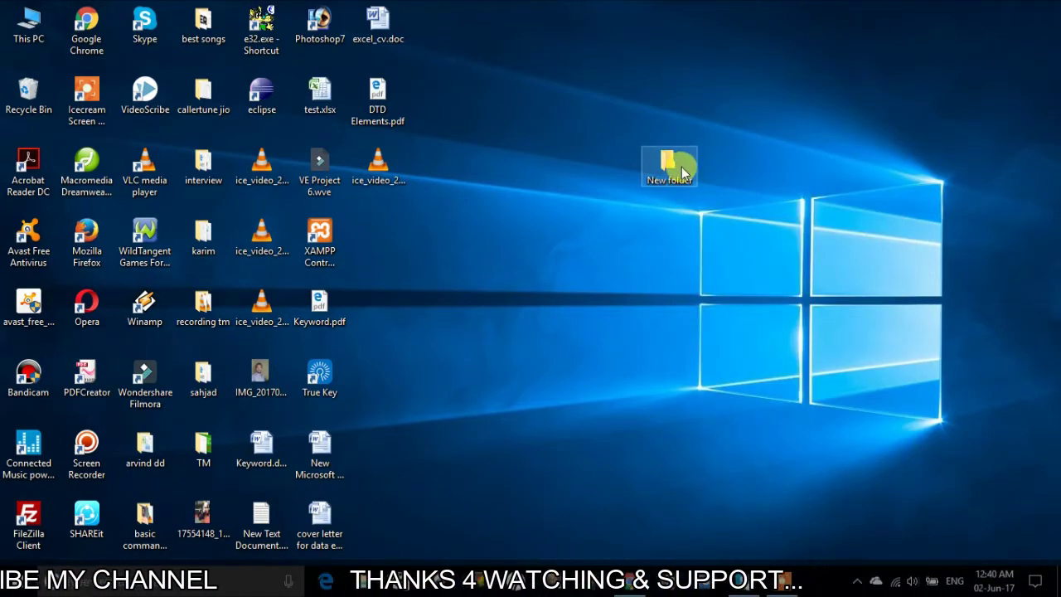
pyautogui.rightClick(671, 166)
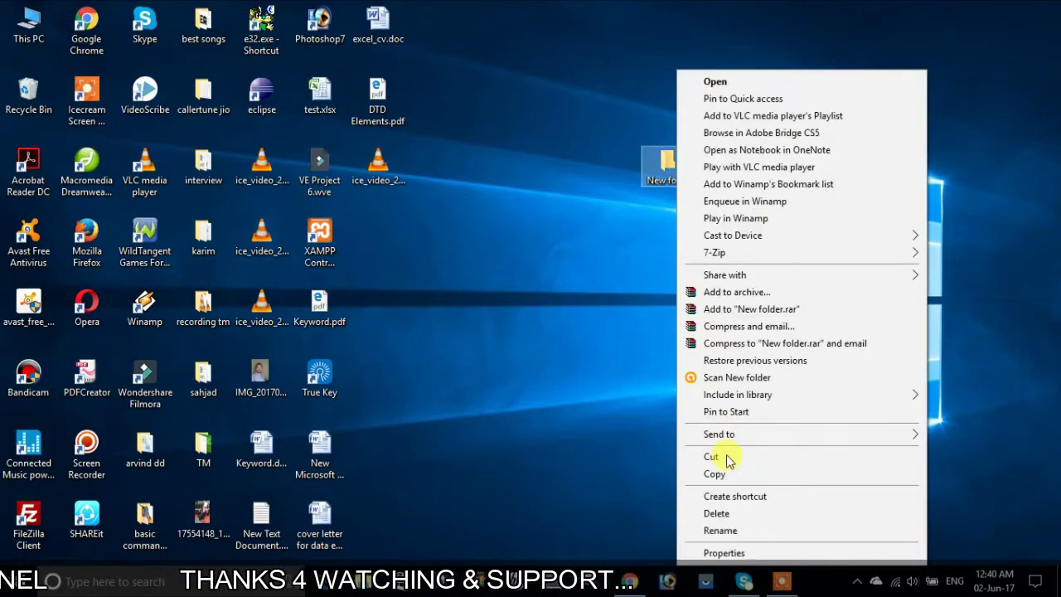
pyautogui.click(715, 531)
pyautogui.press('BackSpace')
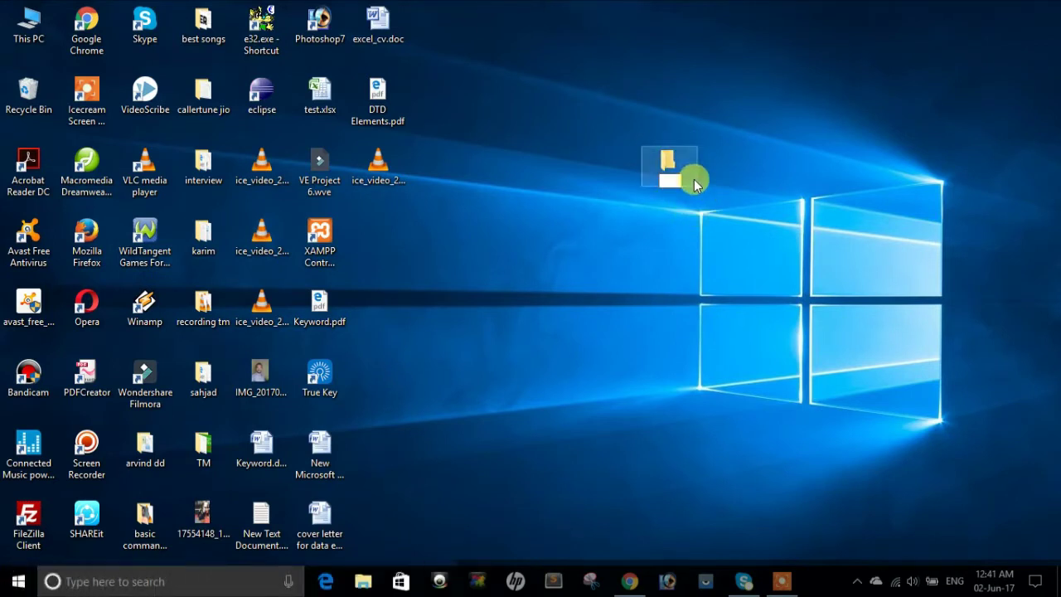
pyautogui.press('Return')
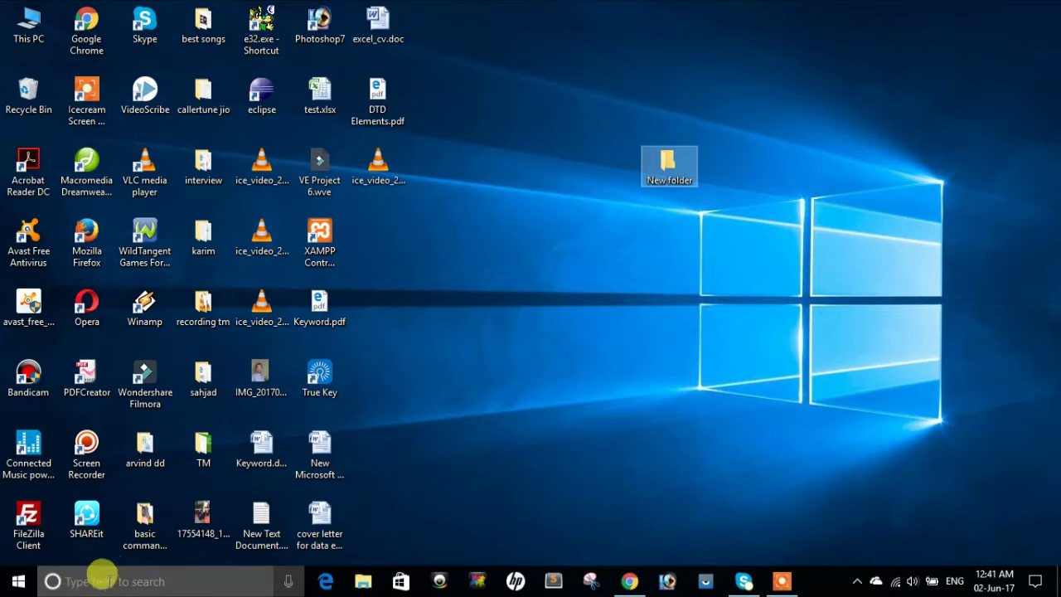
# Search Windows for "chara" and open Character Map.
pyautogui.click(103, 577)
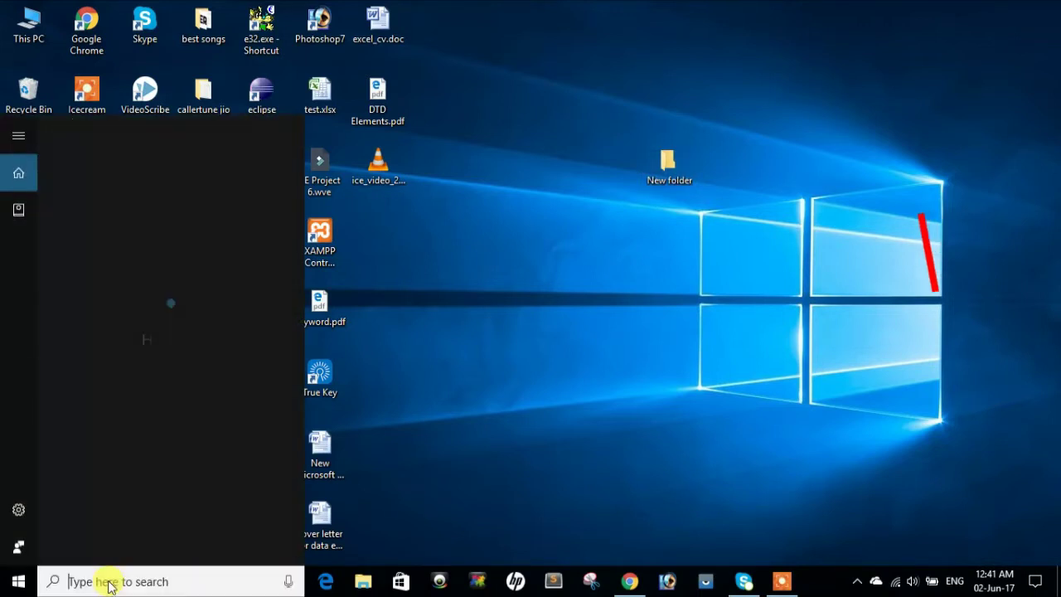
pyautogui.write('chara')
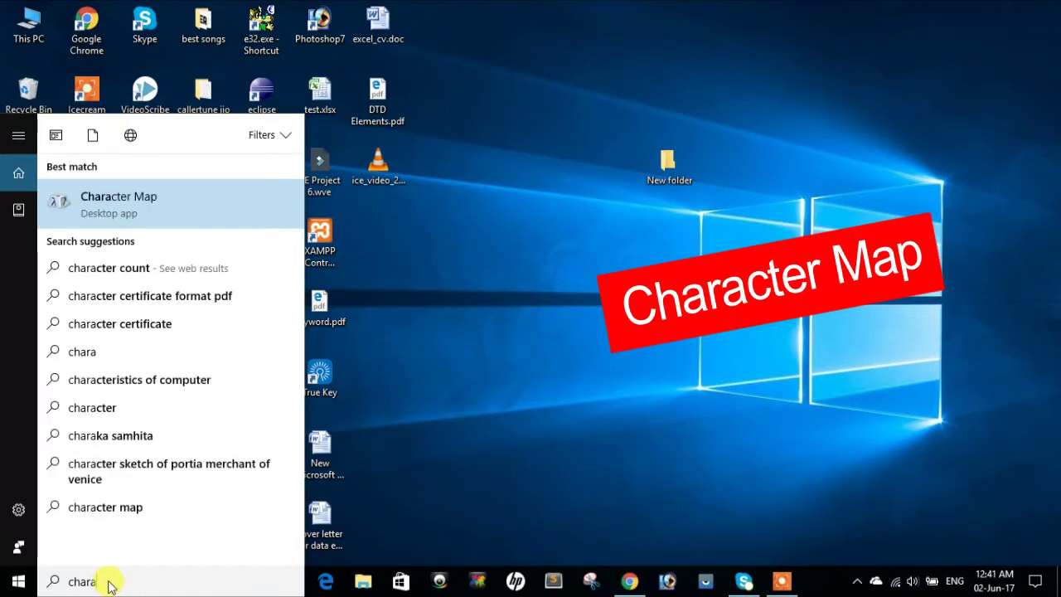
pyautogui.click(113, 204)
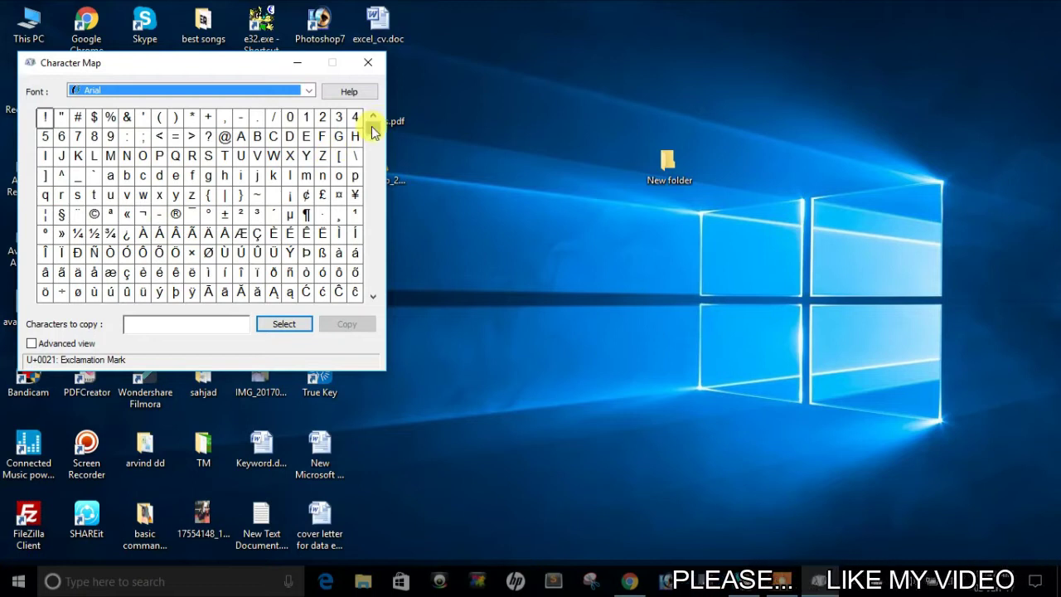
# Select the blank Left-To-Right Mark character (U+200E) in the Arial font and copy it.
pyautogui.moveTo(372, 131); pyautogui.dragTo(370, 254)
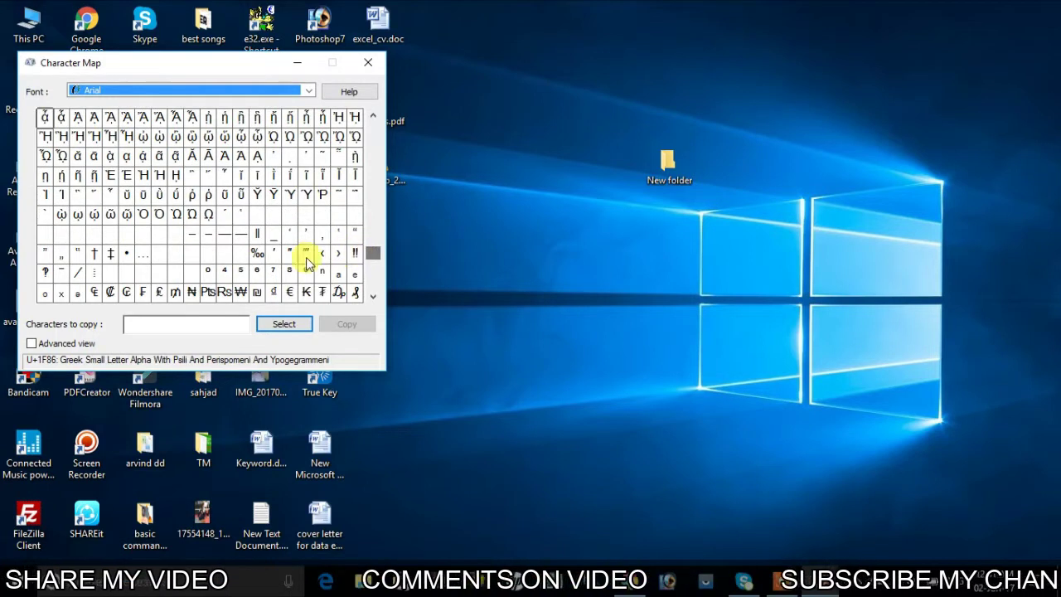
pyautogui.click(160, 233)
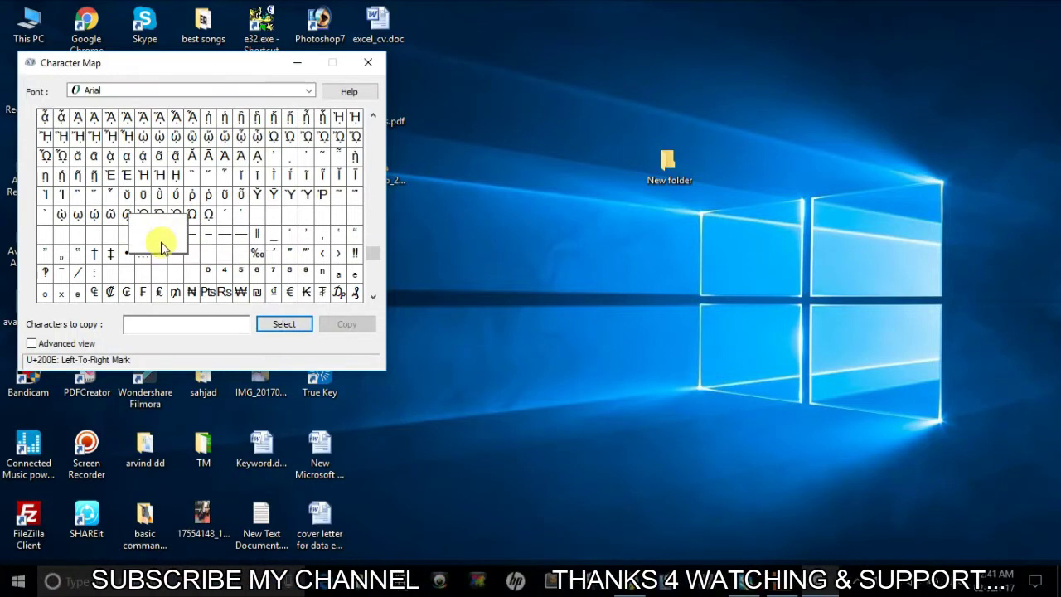
pyautogui.click(281, 325)
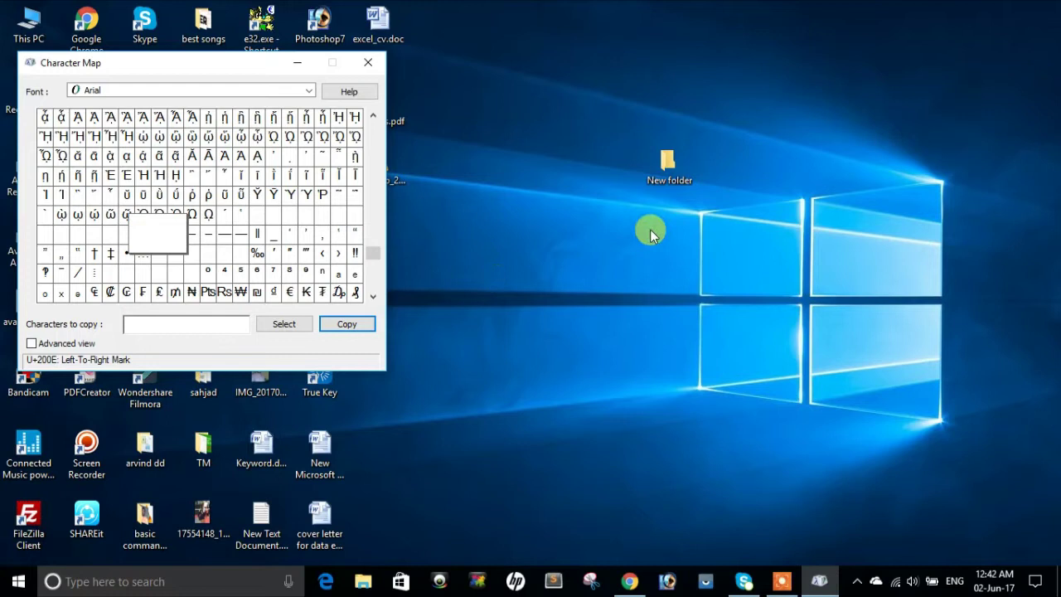
# Rename the desktop's New folder with only the copied blank character and close Character Map.
pyautogui.click(668, 166)
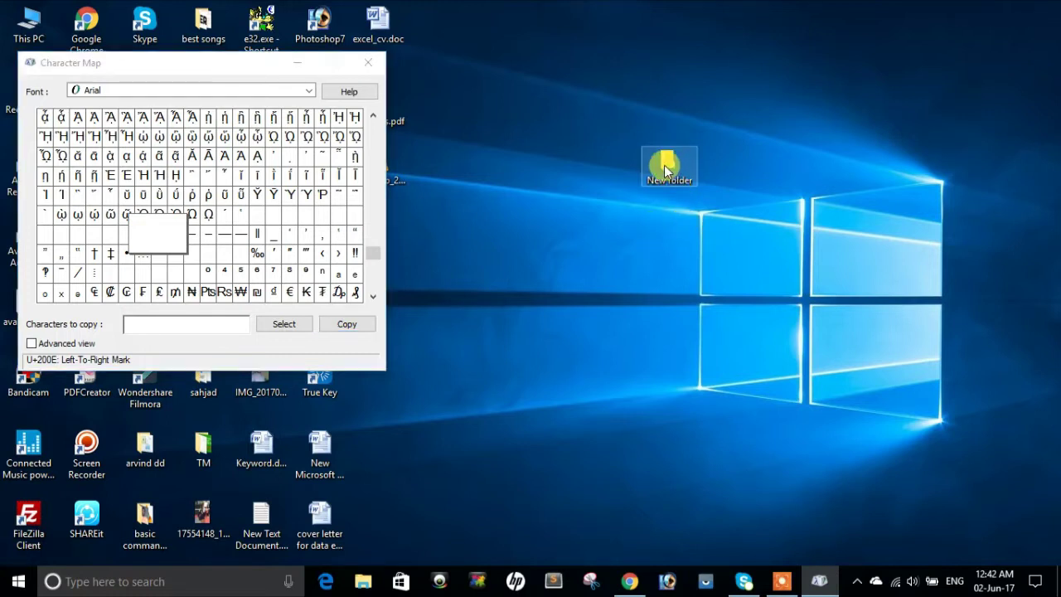
pyautogui.rightClick(665, 166)
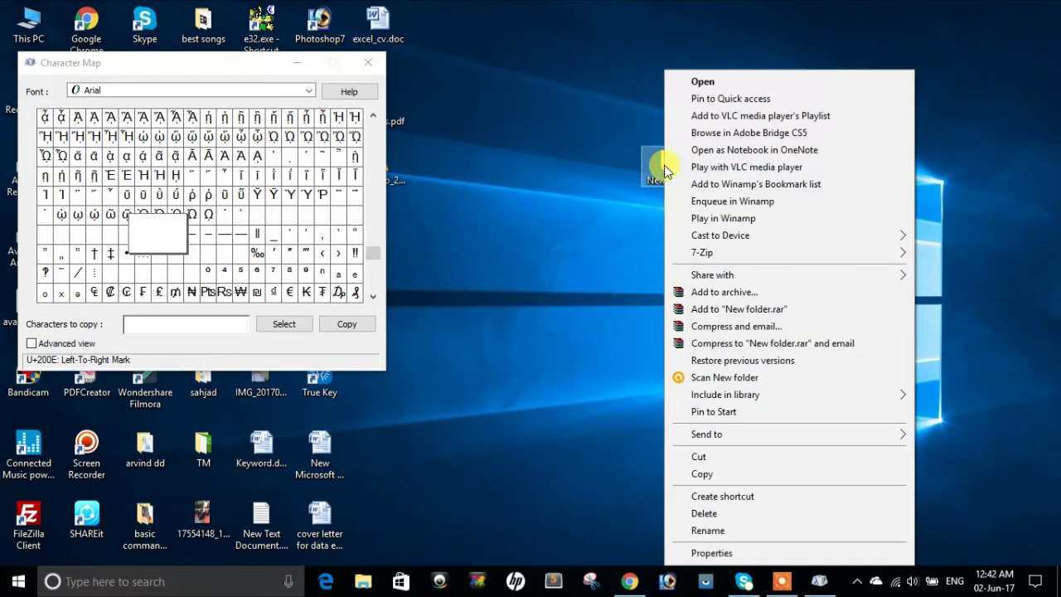
pyautogui.click(709, 530)
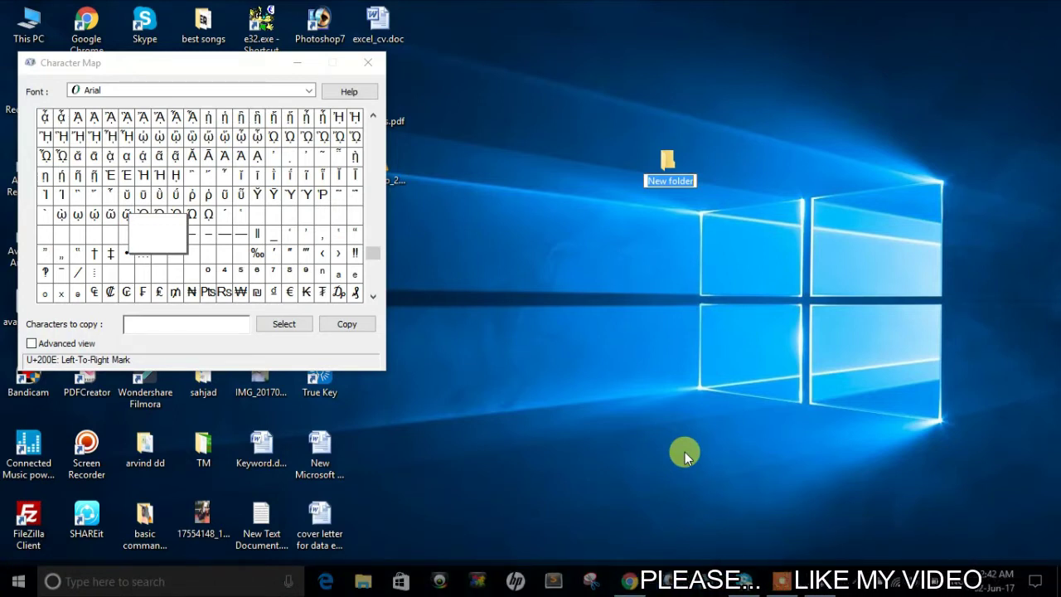
pyautogui.press('BackSpace')
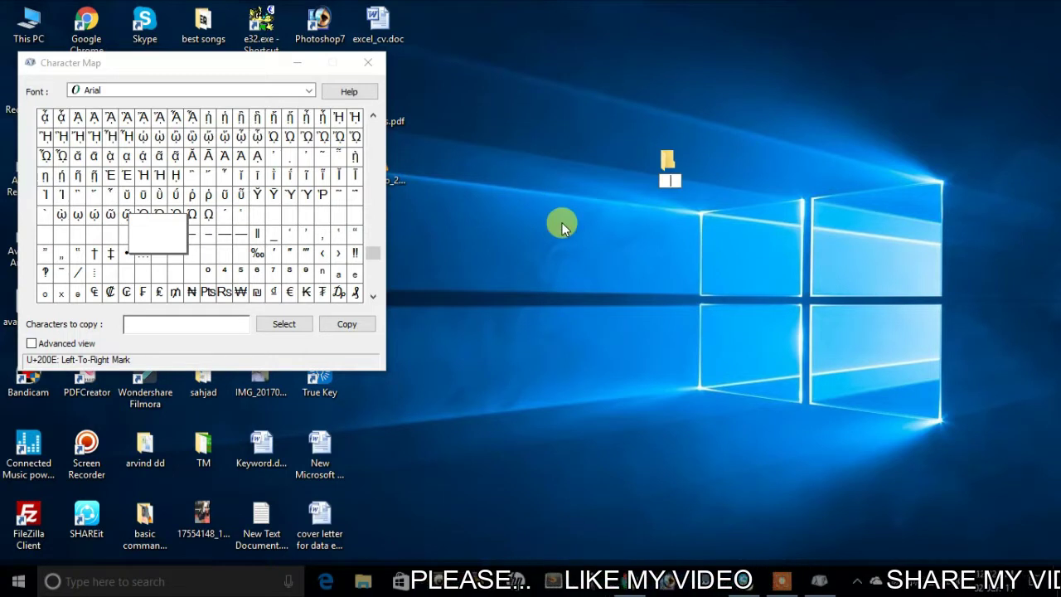
pyautogui.click(368, 63)
pyautogui.hotkey('ctrl', 'v')
pyautogui.press('Return')
pyautogui.moveTo(668, 143); pyautogui.dragTo(674, 176)
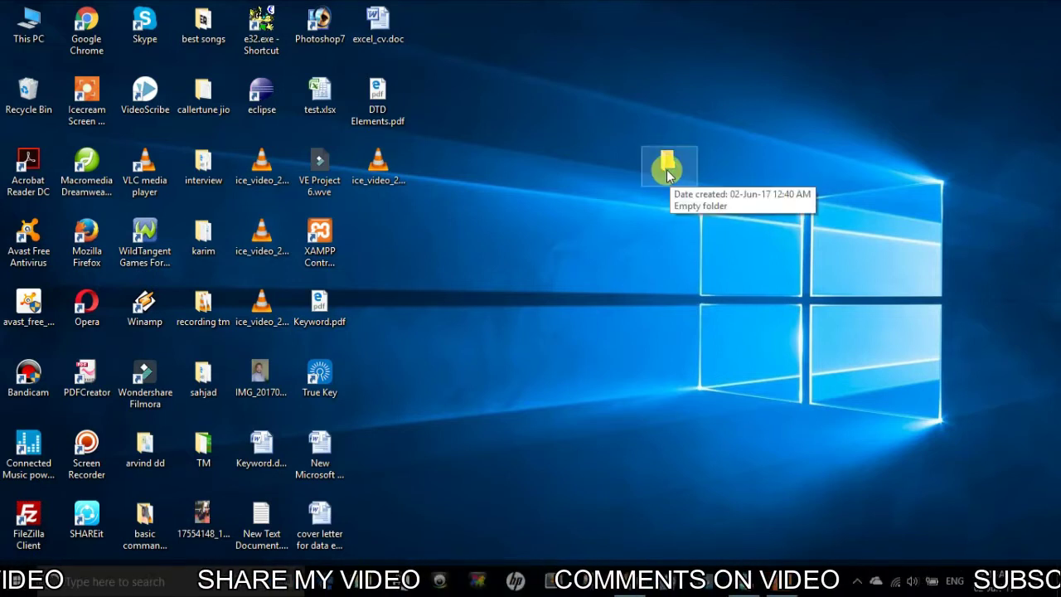
pyautogui.click(664, 217)
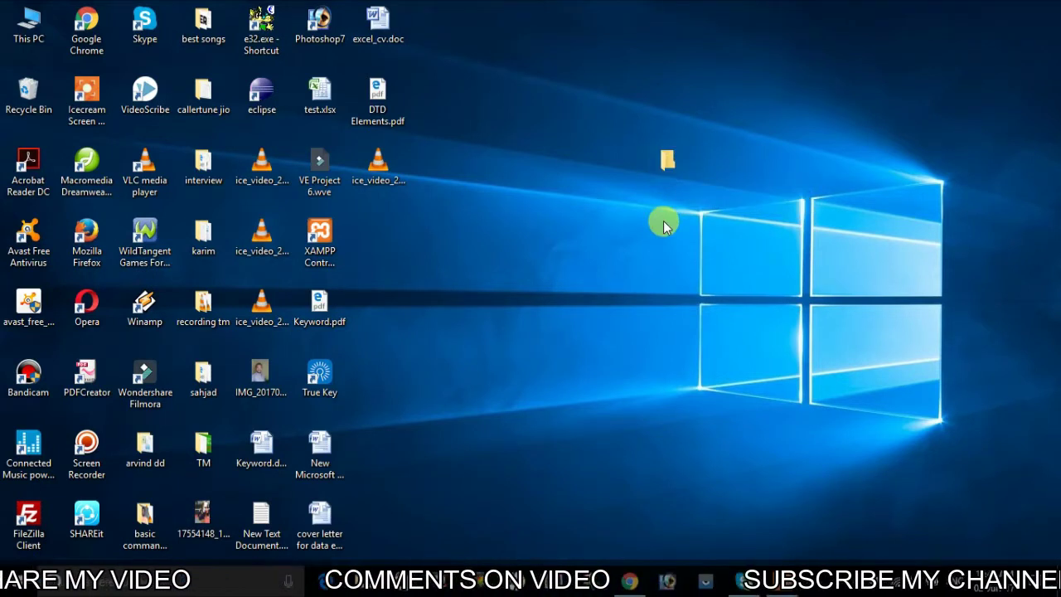
pyautogui.moveTo(626, 112); pyautogui.dragTo(709, 220)
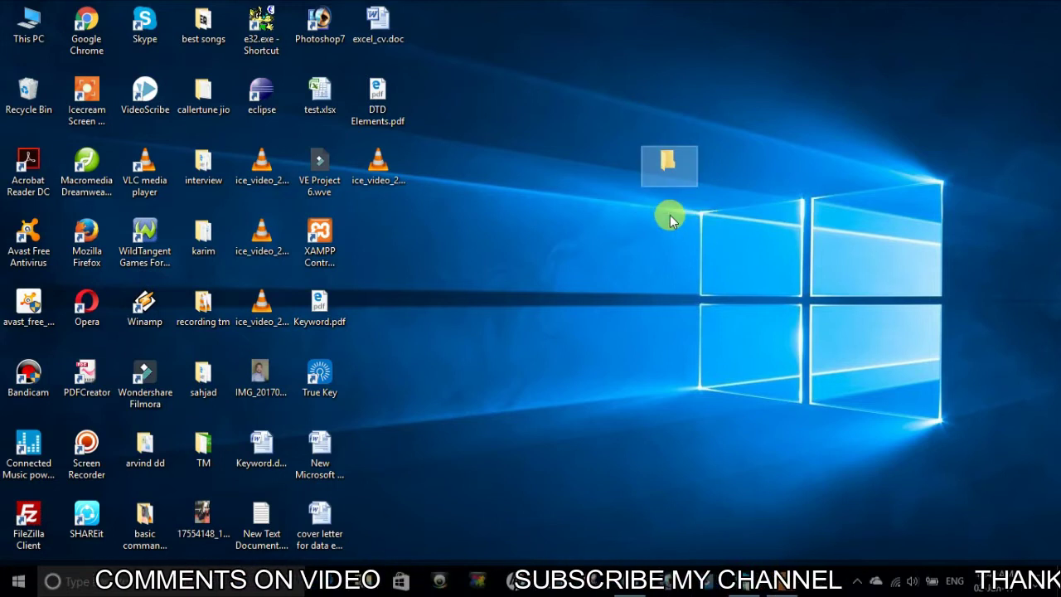
pyautogui.click(671, 220)
pyautogui.click(682, 214)
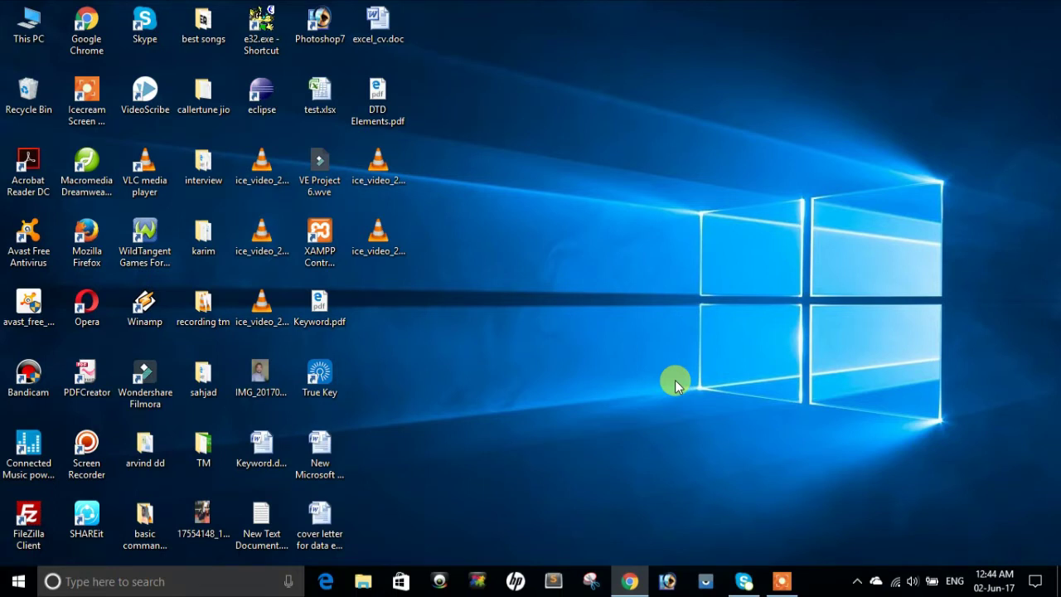
# Create a new folder on the desktop and name it hiii.
pyautogui.rightClick(623, 182)
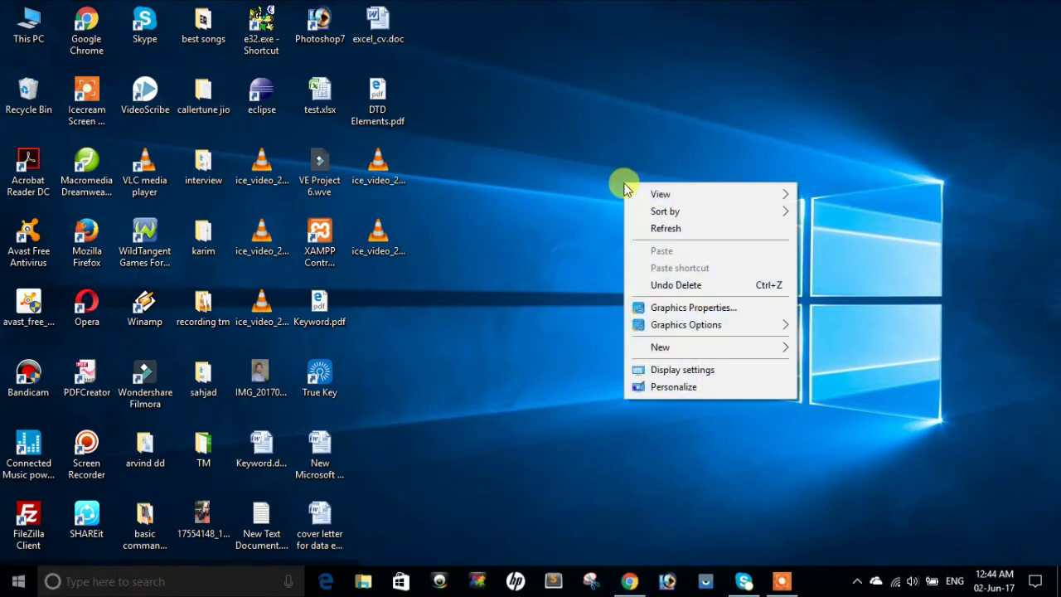
pyautogui.moveTo(766, 353)
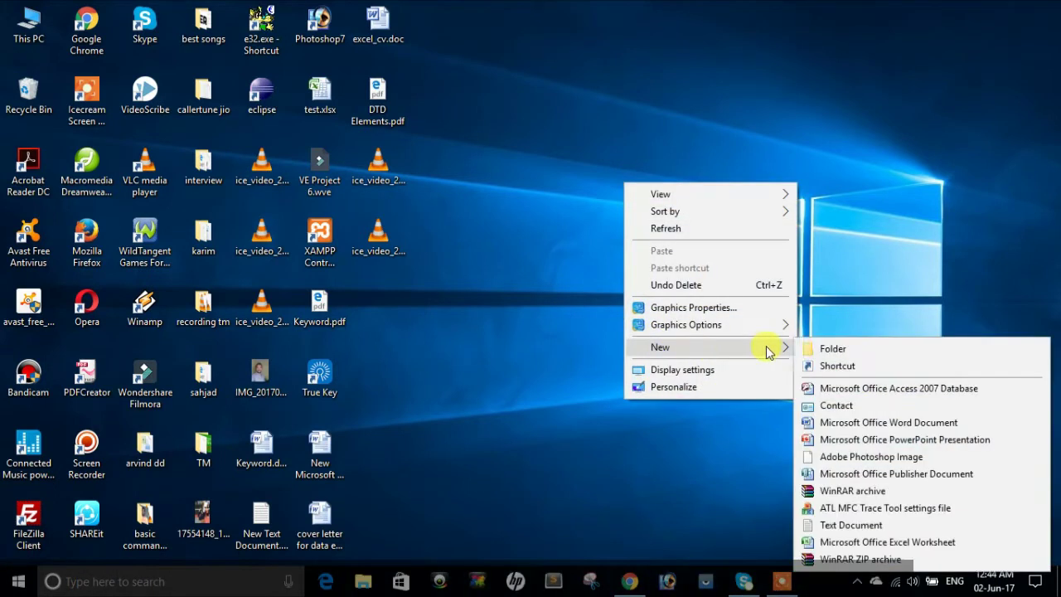
pyautogui.click(817, 350)
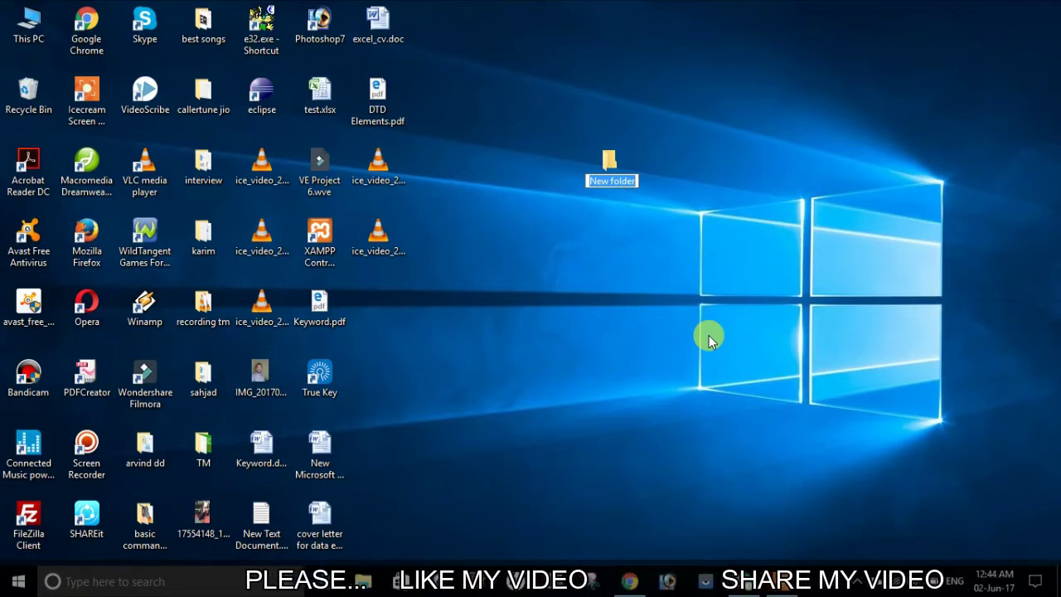
pyautogui.write('hiii')
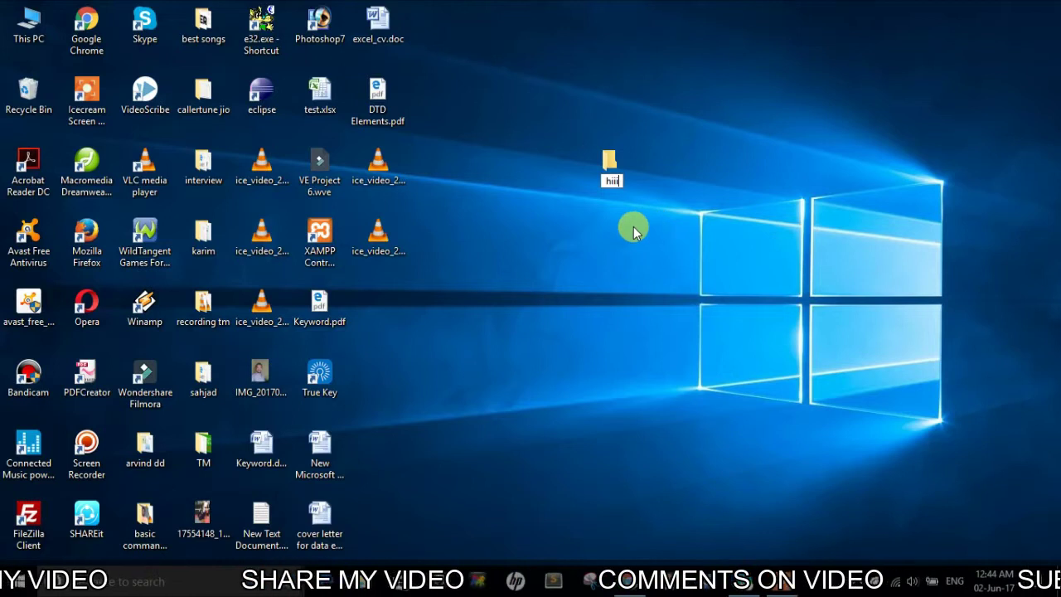
pyautogui.press('Return')
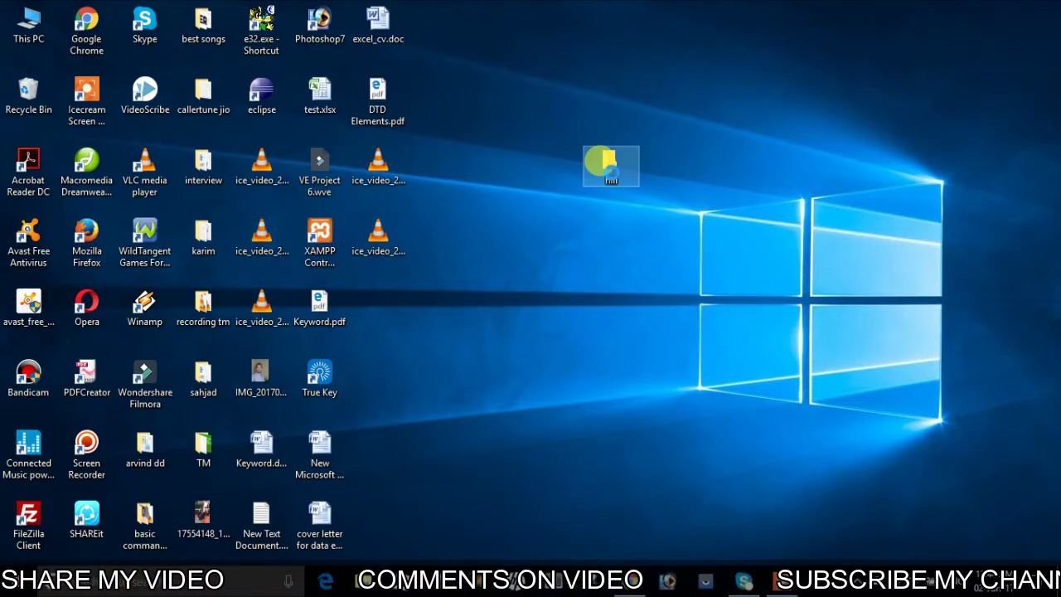
# Rename the hiii folder as hello.
pyautogui.rightClick(611, 172)
pyautogui.click(649, 532)
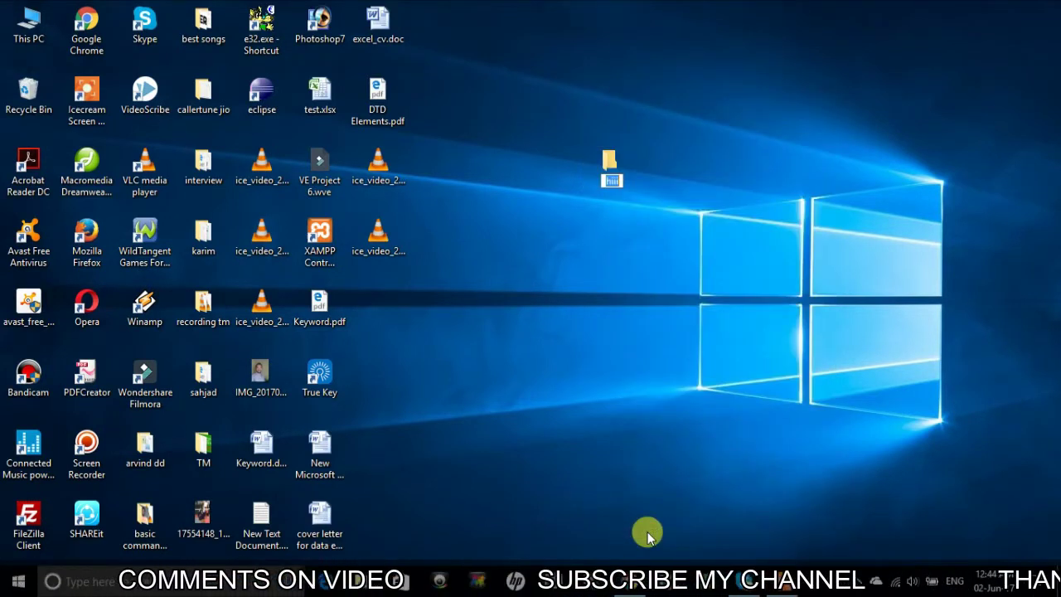
pyautogui.write('h')
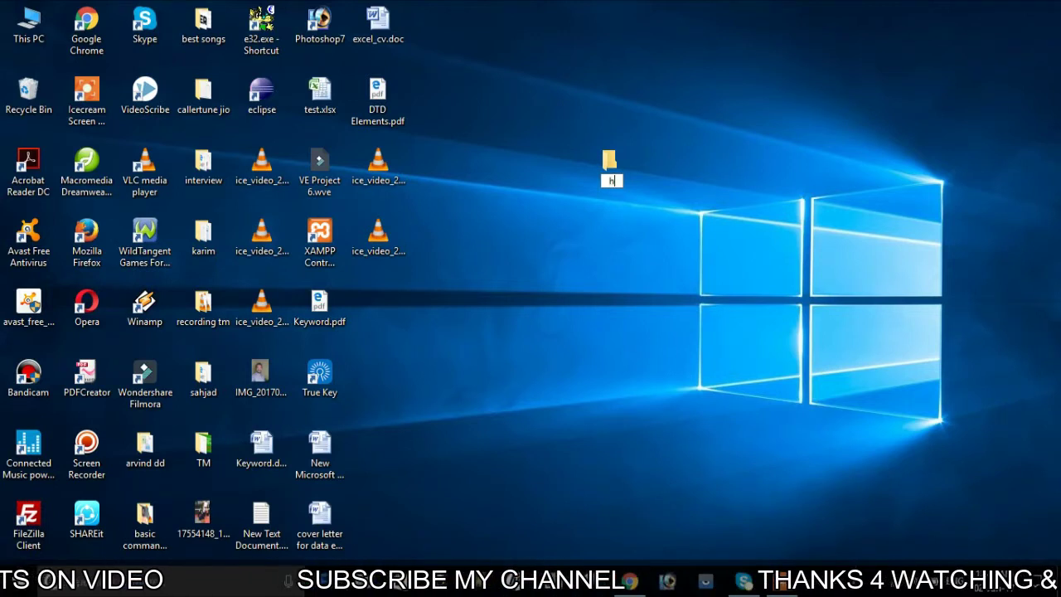
pyautogui.write('ello')
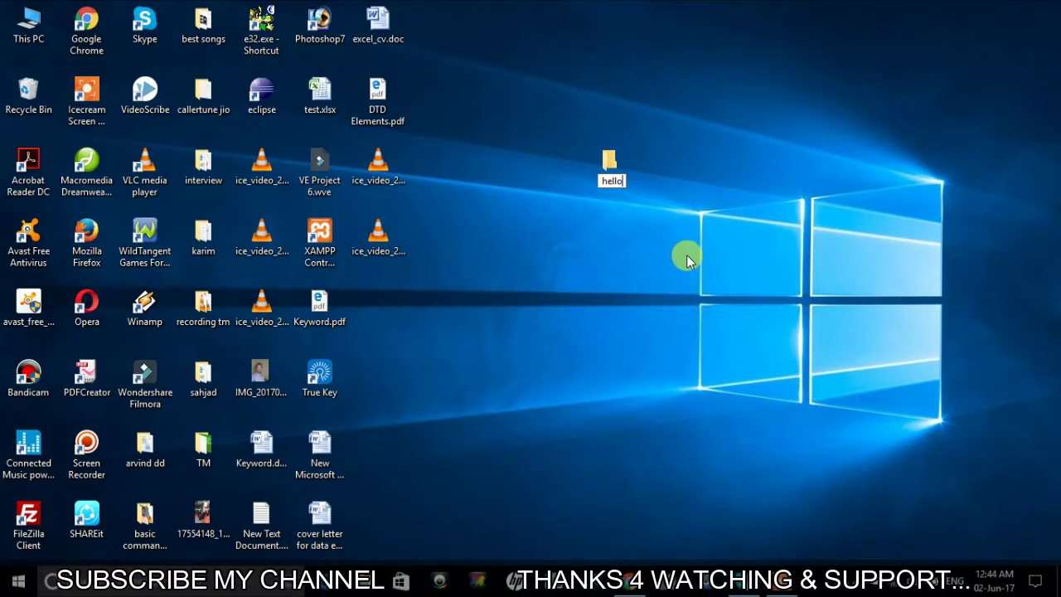
pyautogui.click(662, 238)
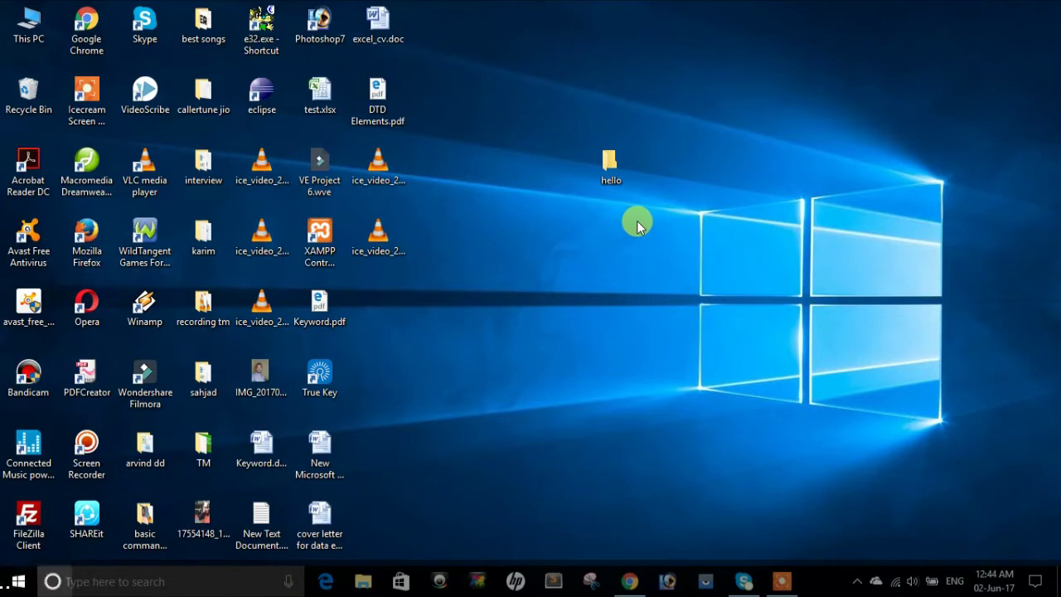
# Try to rename the hello folder on the desktop as con.
pyautogui.rightClick(611, 164)
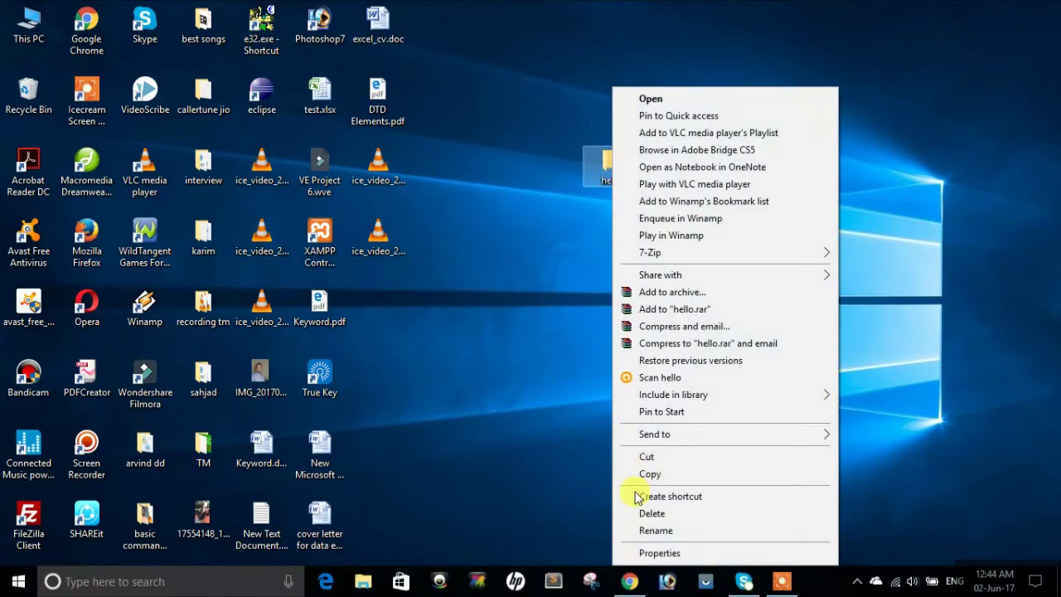
pyautogui.click(643, 531)
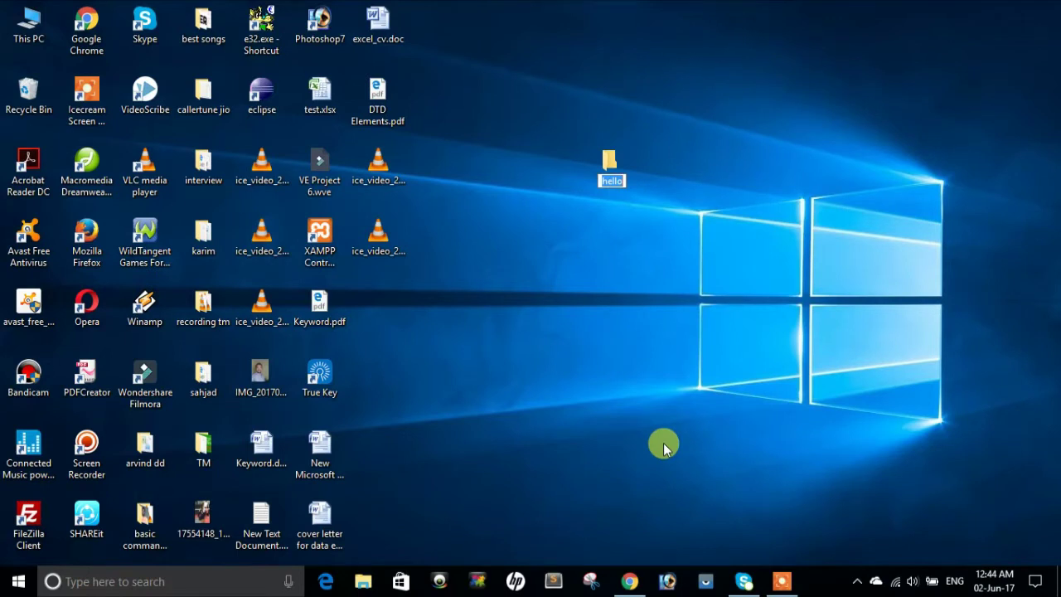
pyautogui.write('con')
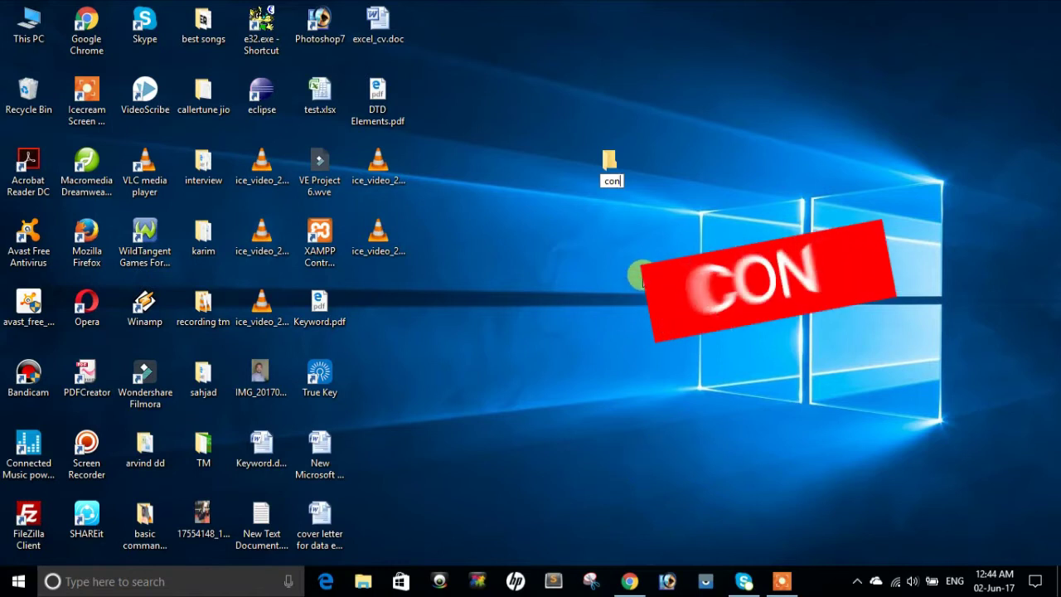
pyautogui.press('Return')
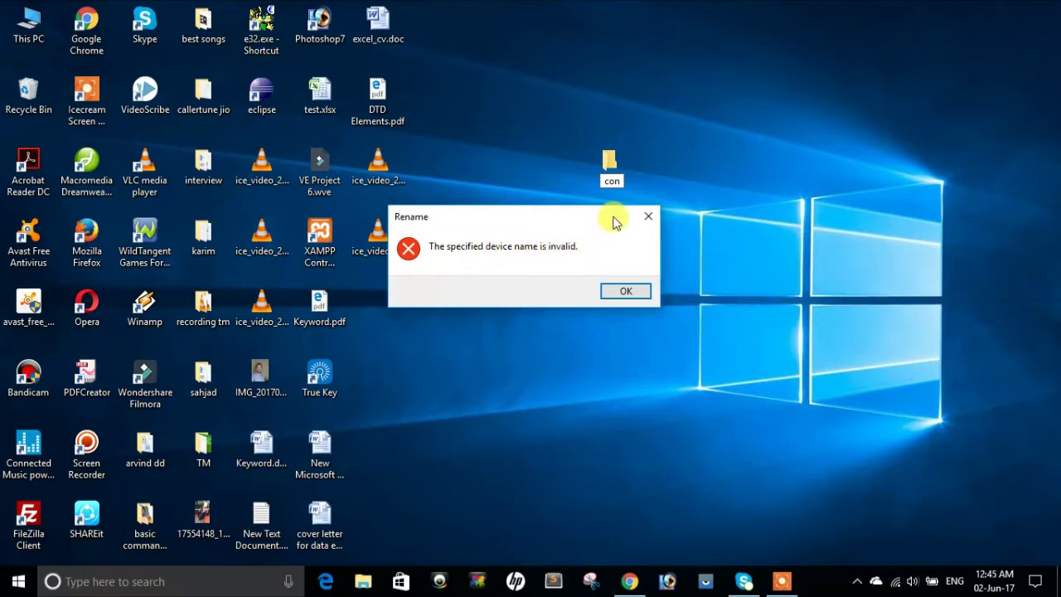
pyautogui.click(623, 291)
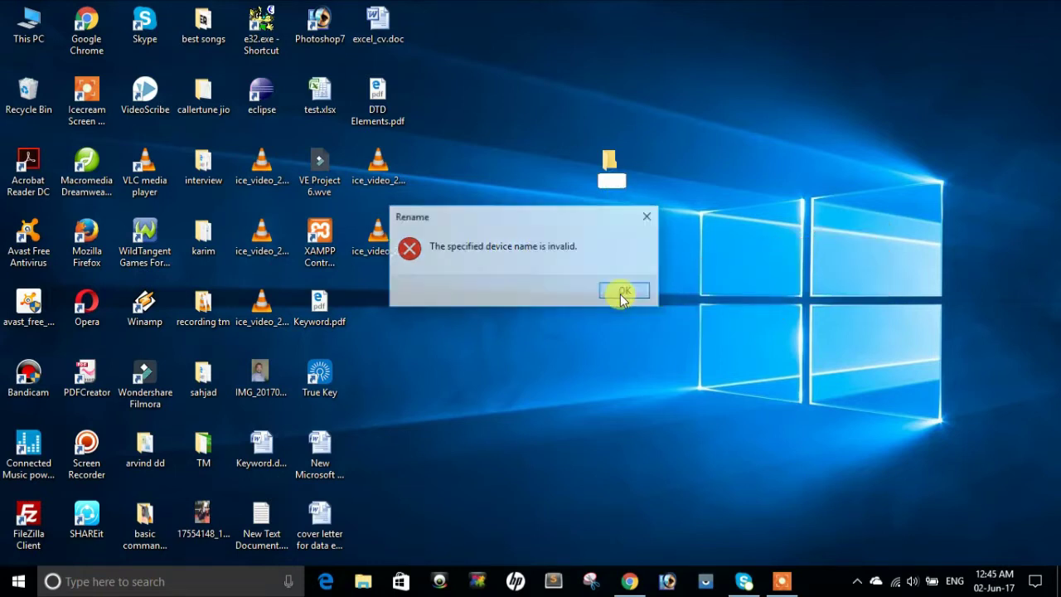
pyautogui.press('Return')
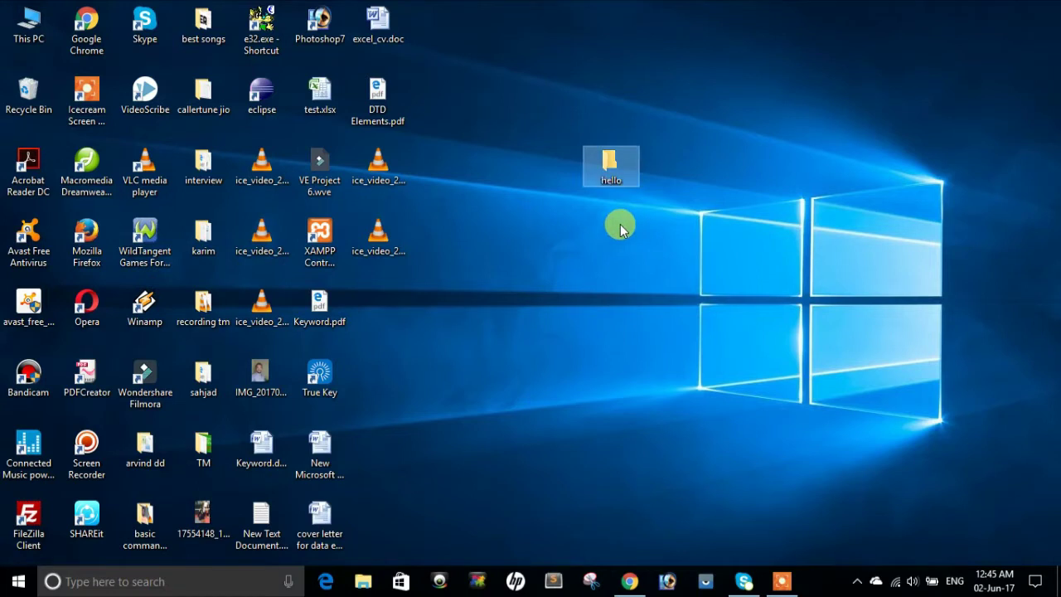
# Try to rename the hello folder on the desktop as prn.
pyautogui.doubleClick(595, 158)
pyautogui.rightClick(595, 158)
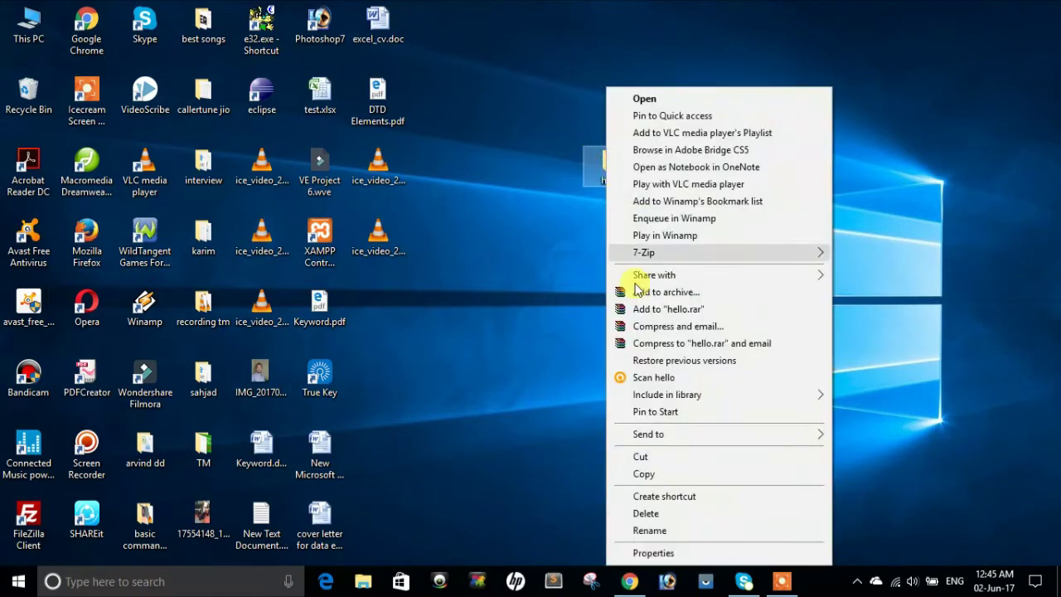
pyautogui.click(650, 531)
pyautogui.write('prn')
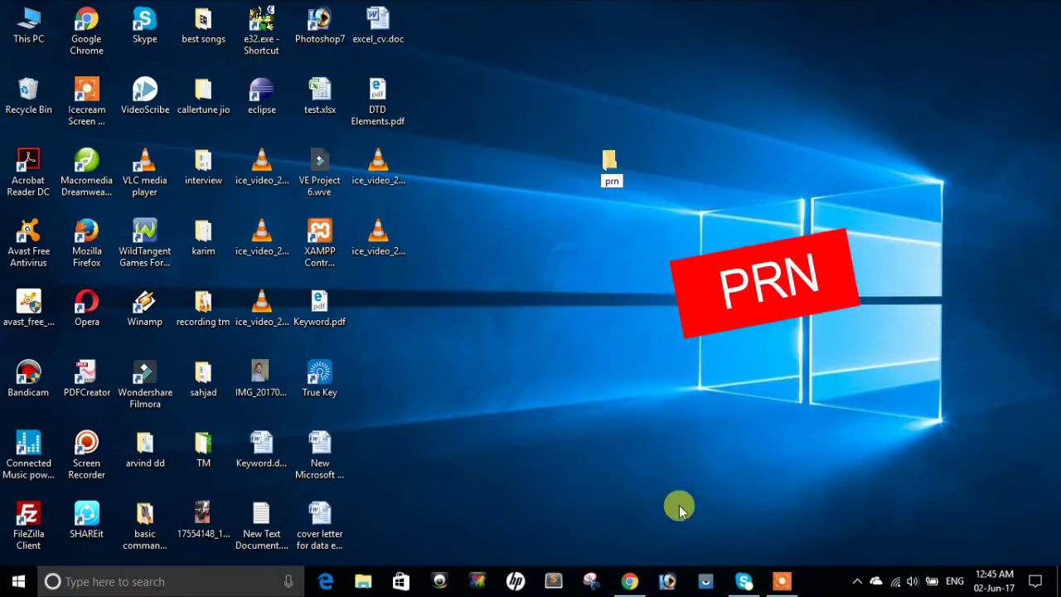
pyautogui.press('Return')
pyautogui.click(632, 243)
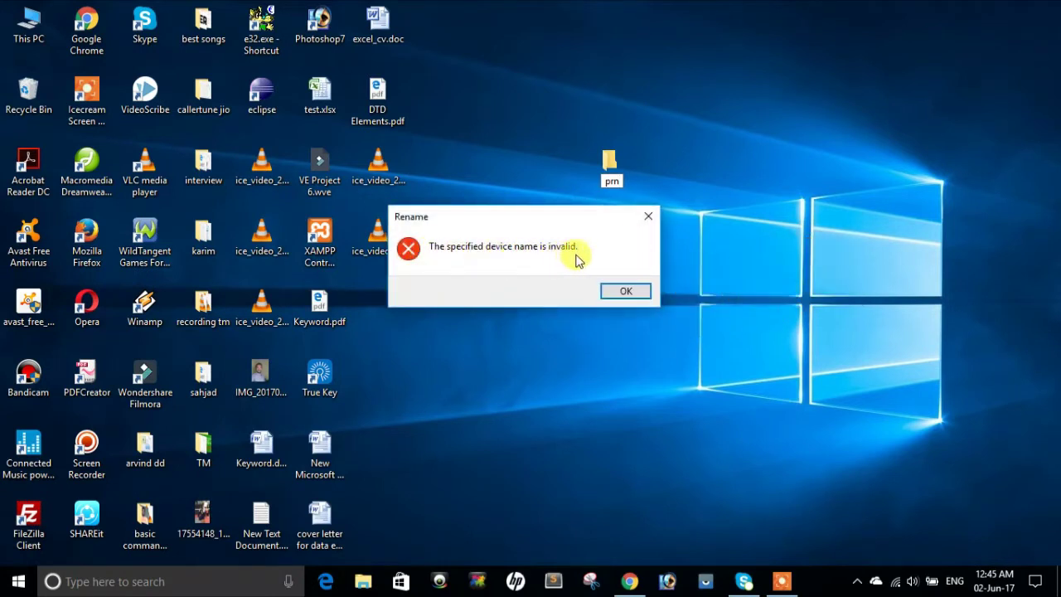
pyautogui.click(626, 294)
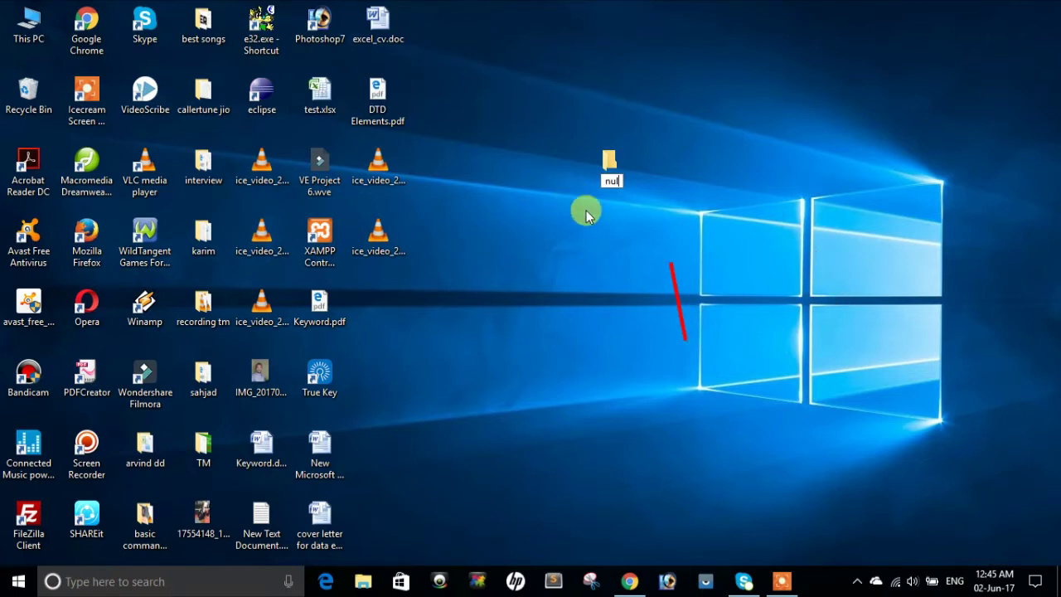
# Try to rename the hello folder on the desktop as nul.
pyautogui.click(610, 229)
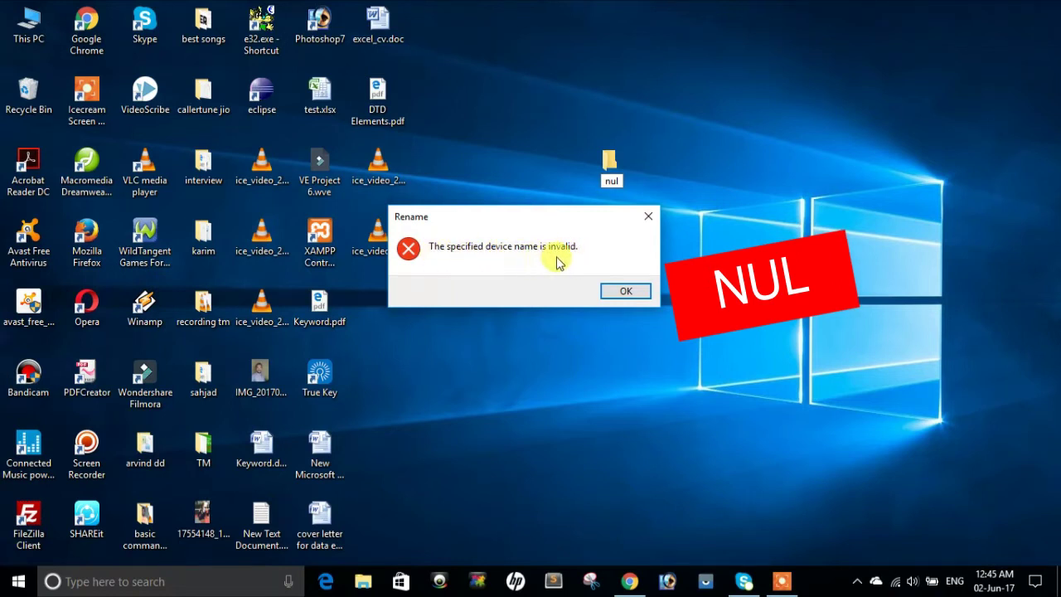
pyautogui.click(618, 291)
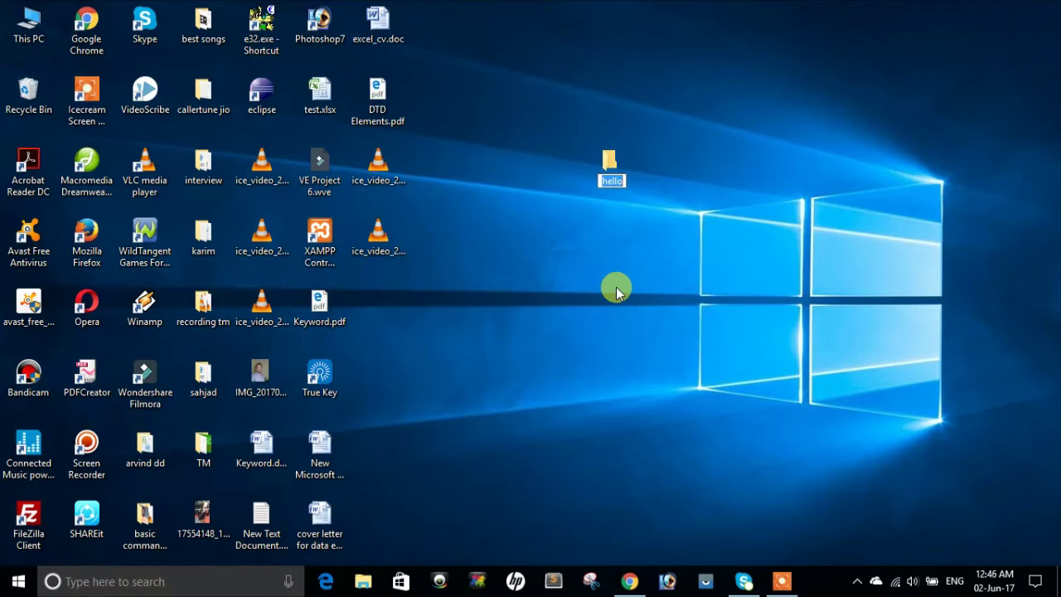
pyautogui.press('Return')
# Delete the hello folder and create a new folder named hello in its place on the desktop.
pyautogui.press('Delete')
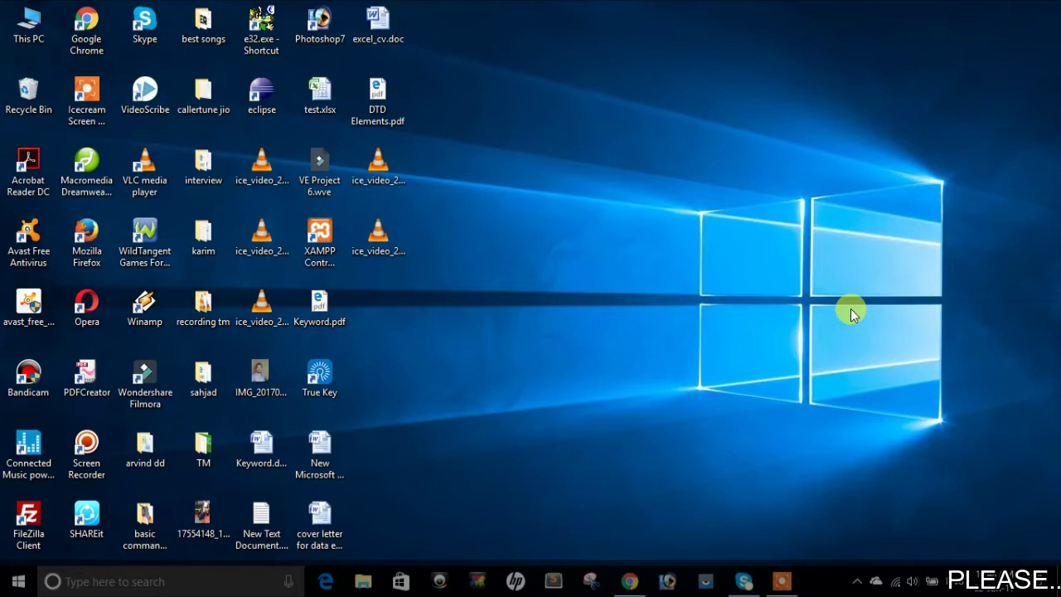
pyautogui.rightClick(595, 165)
pyautogui.moveTo(685, 335)
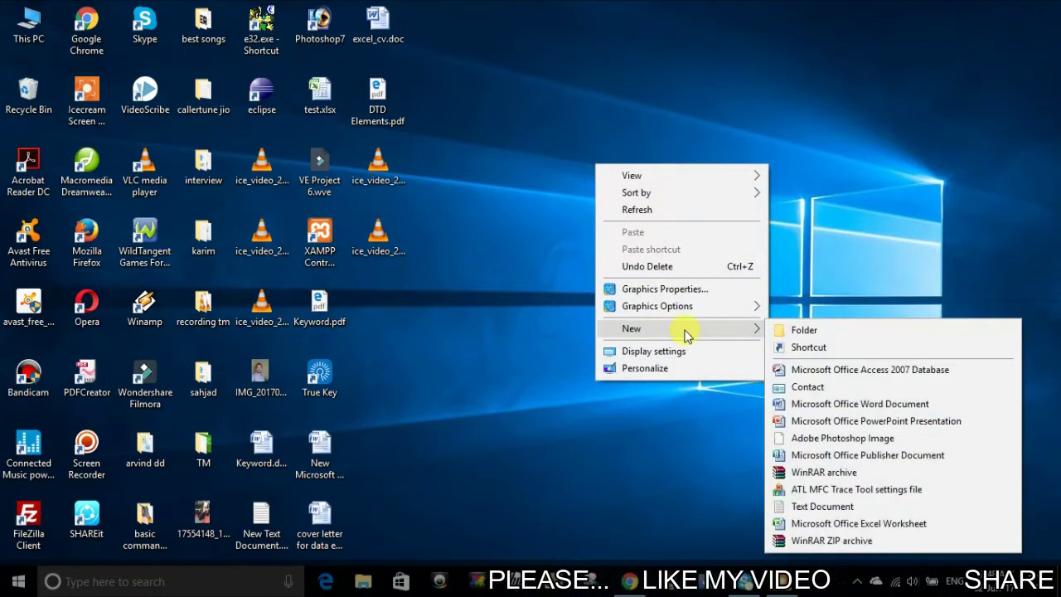
pyautogui.click(787, 331)
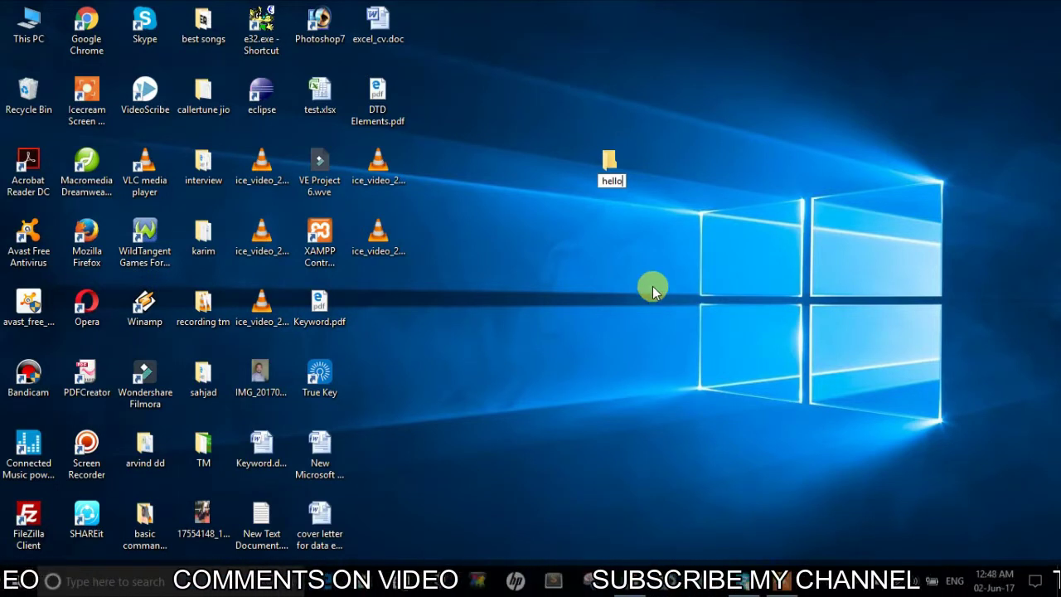
pyautogui.press('Return')
pyautogui.click(683, 195)
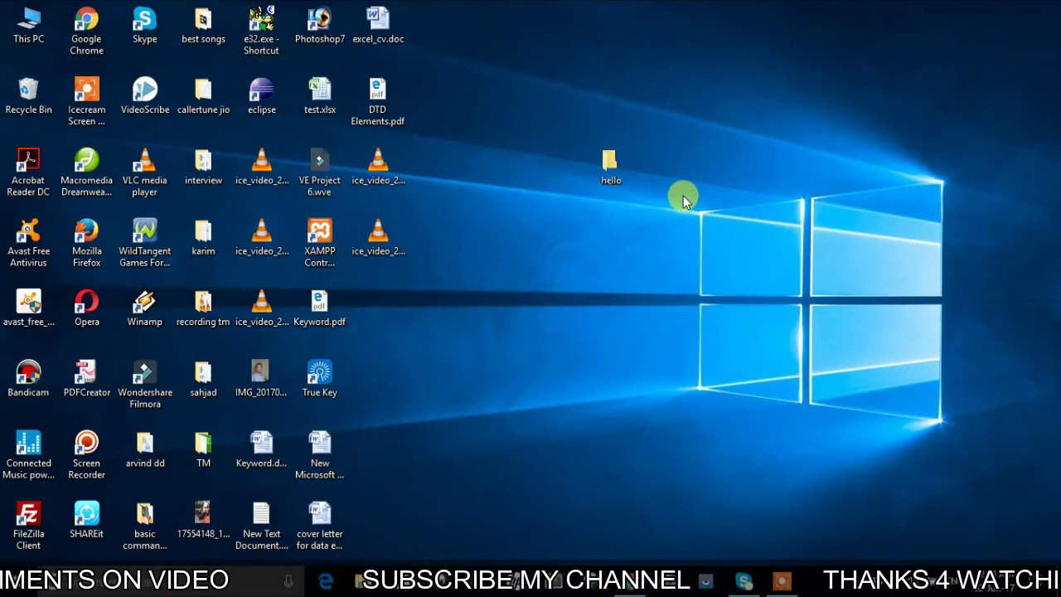
# Set the Hidden attribute in the hello folder's properties and apply it.
pyautogui.rightClick(609, 169)
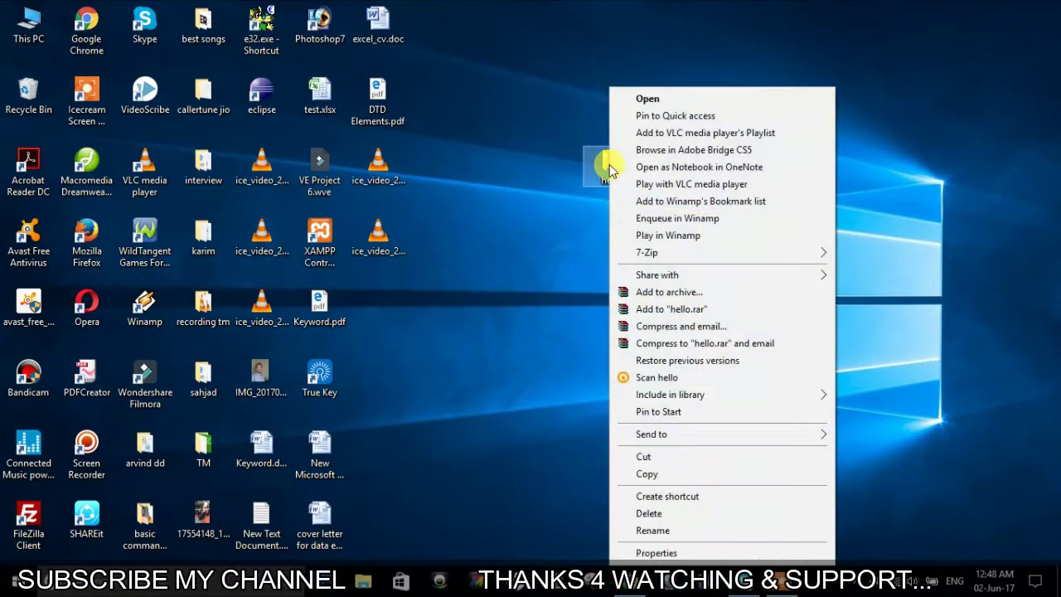
pyautogui.click(663, 553)
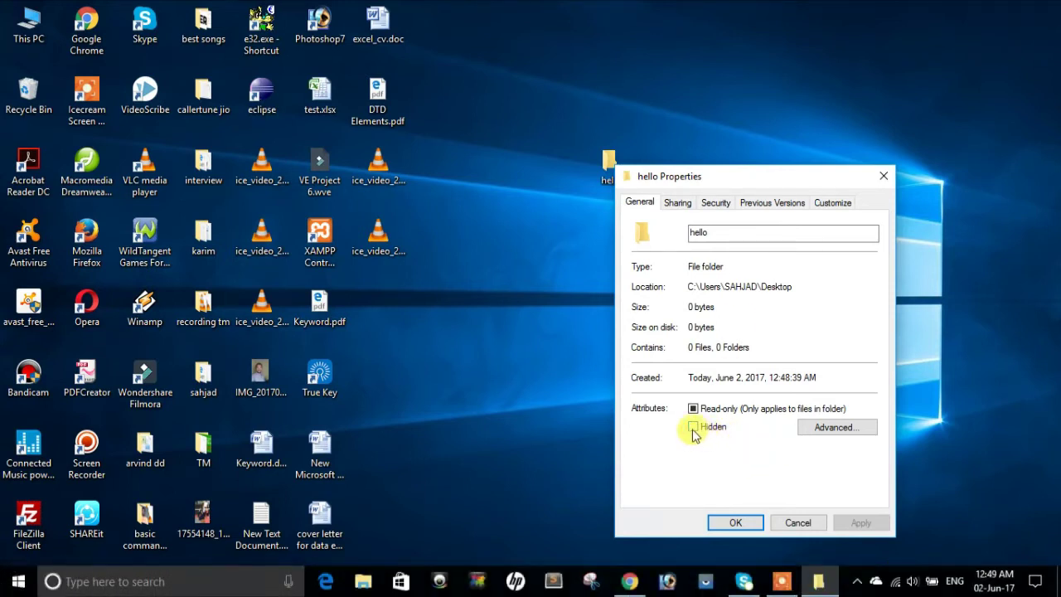
pyautogui.click(694, 427)
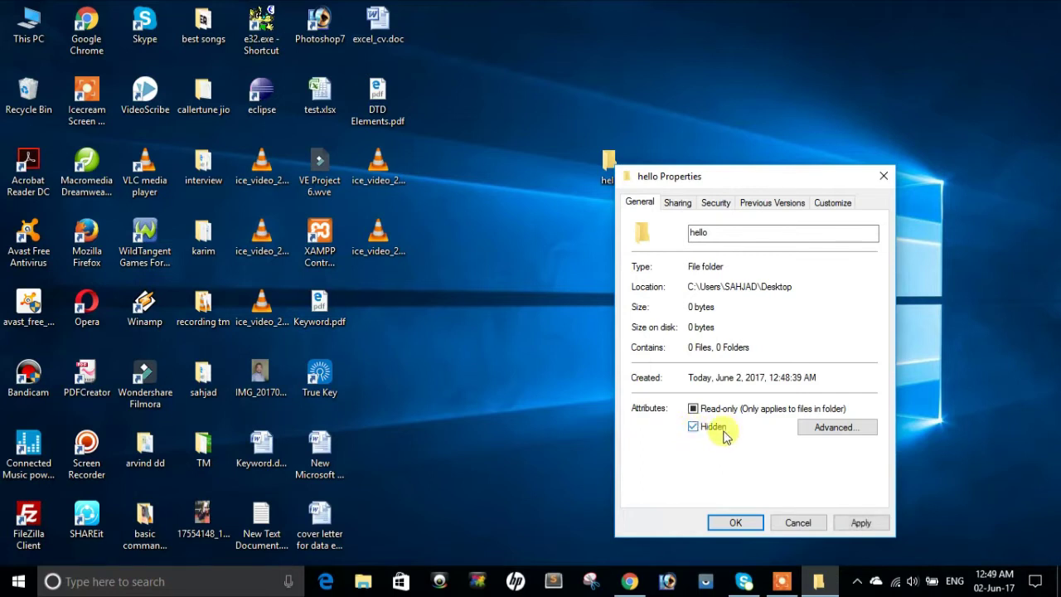
pyautogui.click(860, 524)
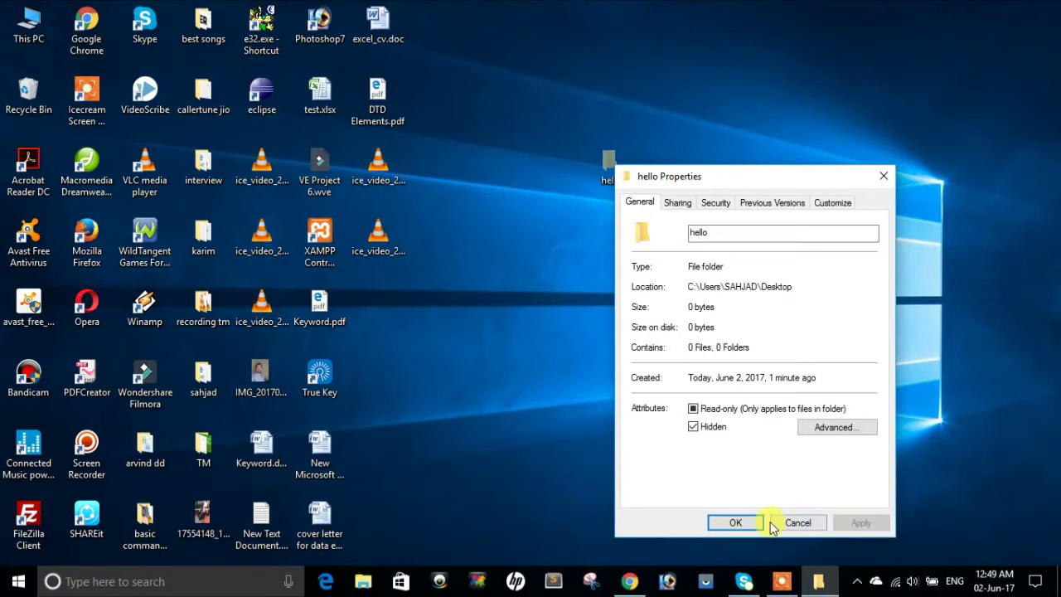
pyautogui.click(735, 523)
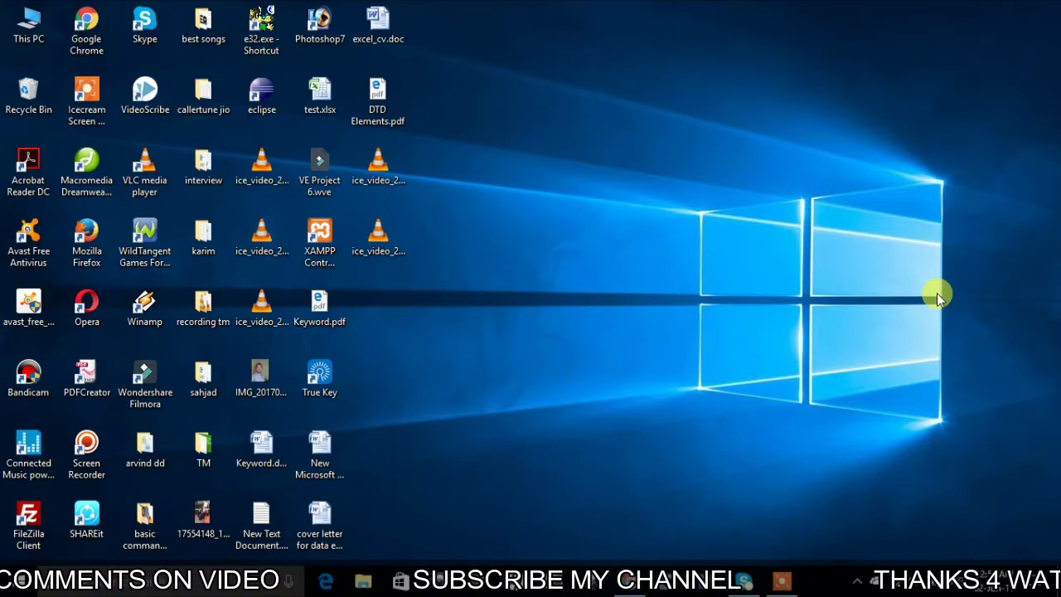
# Create another new folder on the empty area of the desktop and name it hello.
pyautogui.rightClick(612, 215)
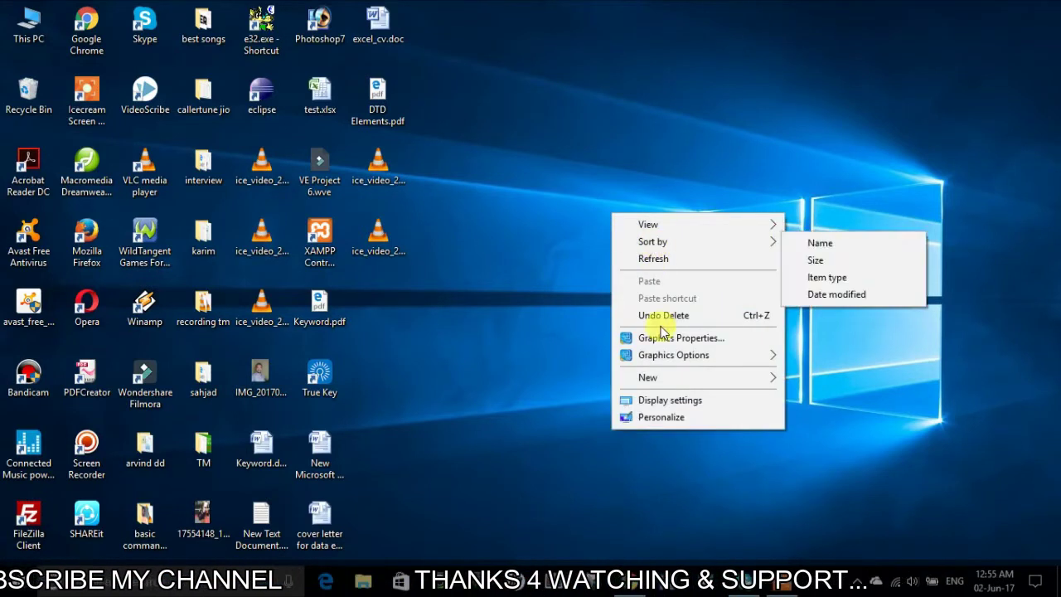
pyautogui.moveTo(662, 384)
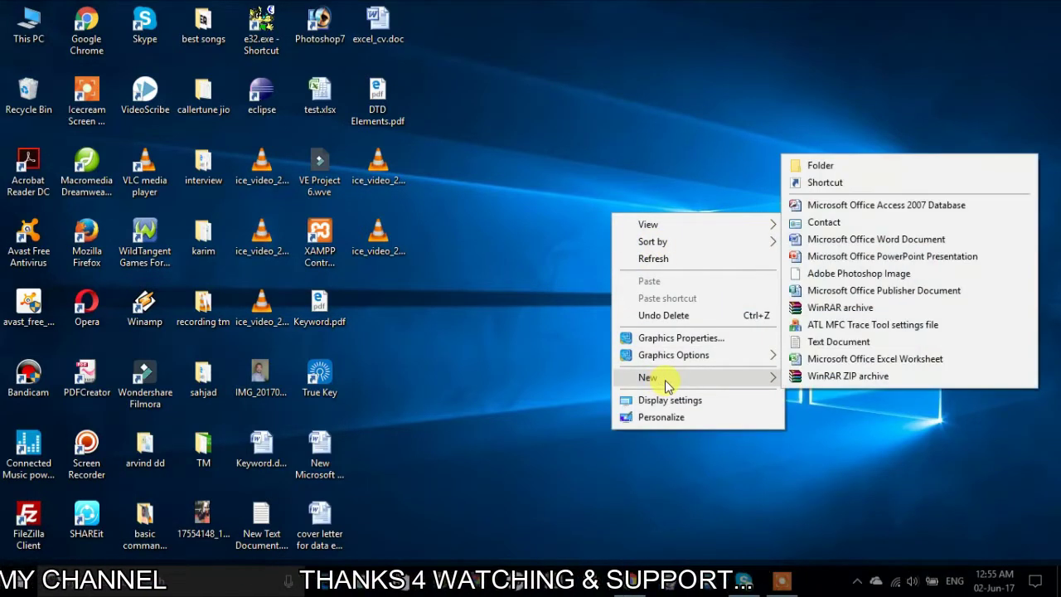
pyautogui.click(812, 169)
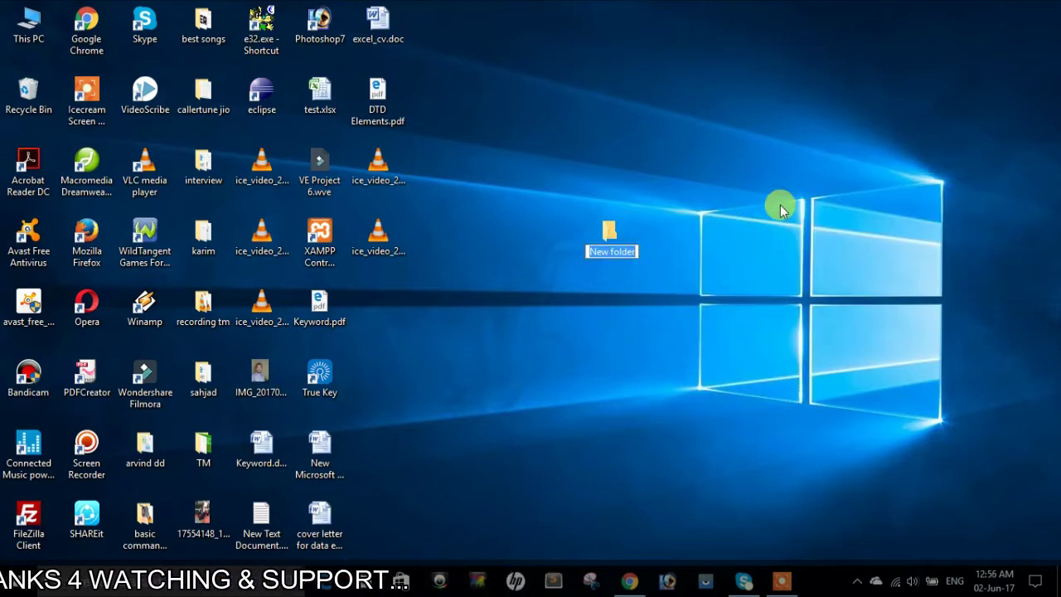
pyautogui.write('hello')
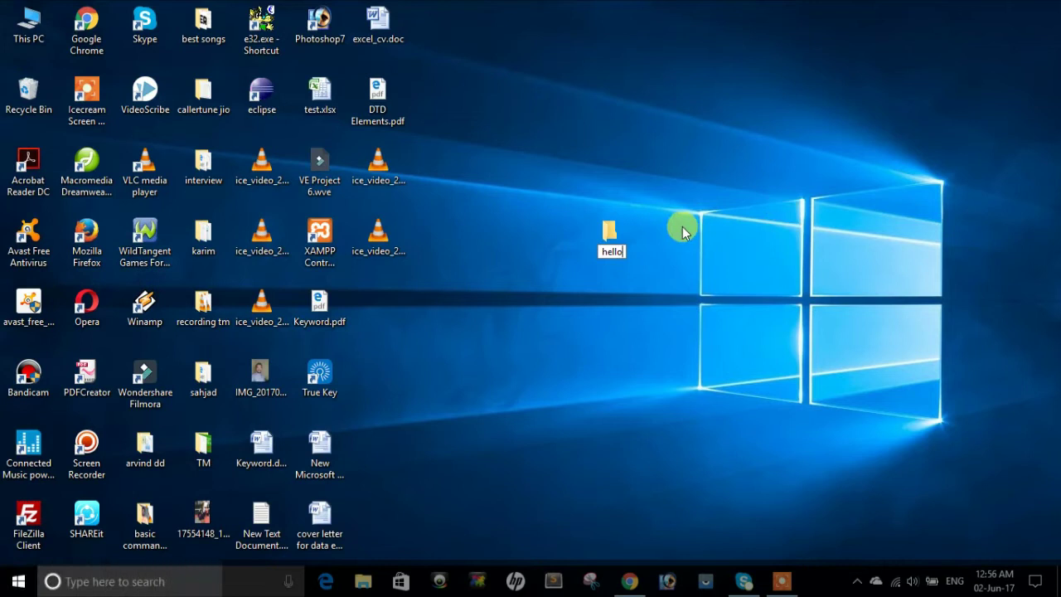
pyautogui.click(636, 285)
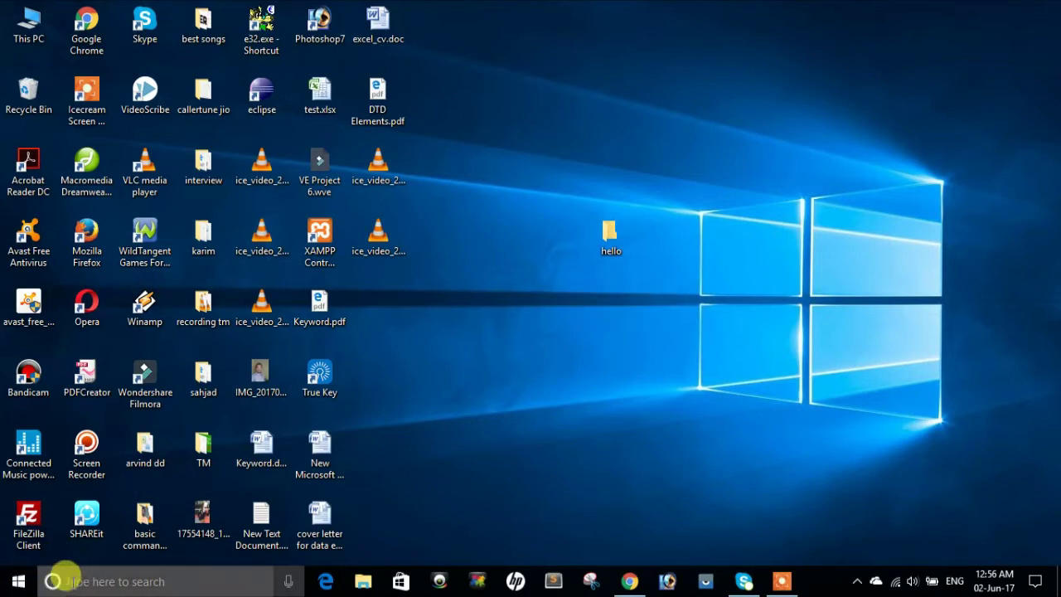
# Search Windows for chara and open Character Map.
pyautogui.click(82, 574)
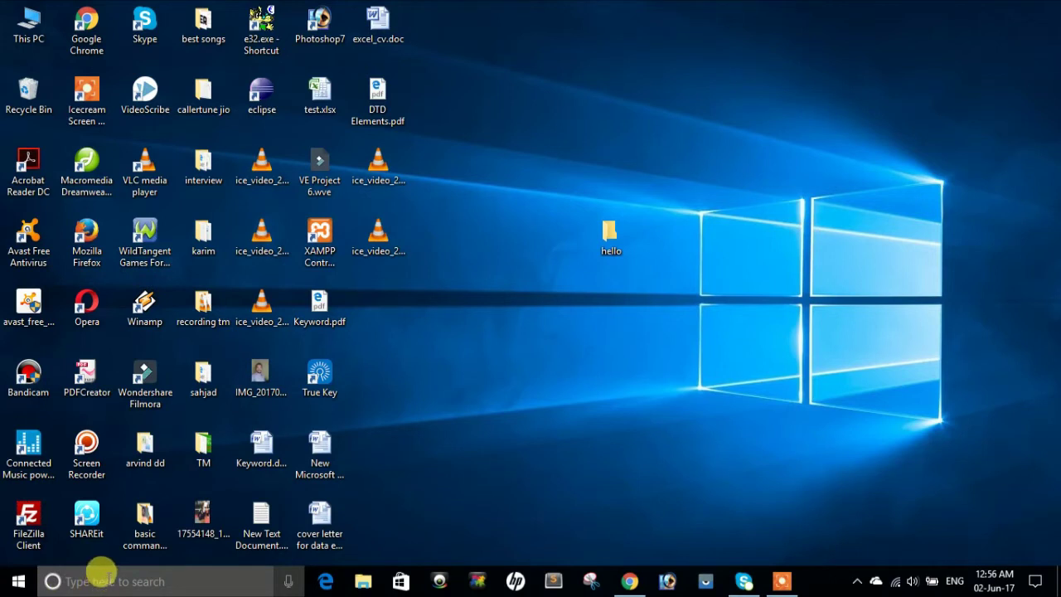
pyautogui.click(106, 578)
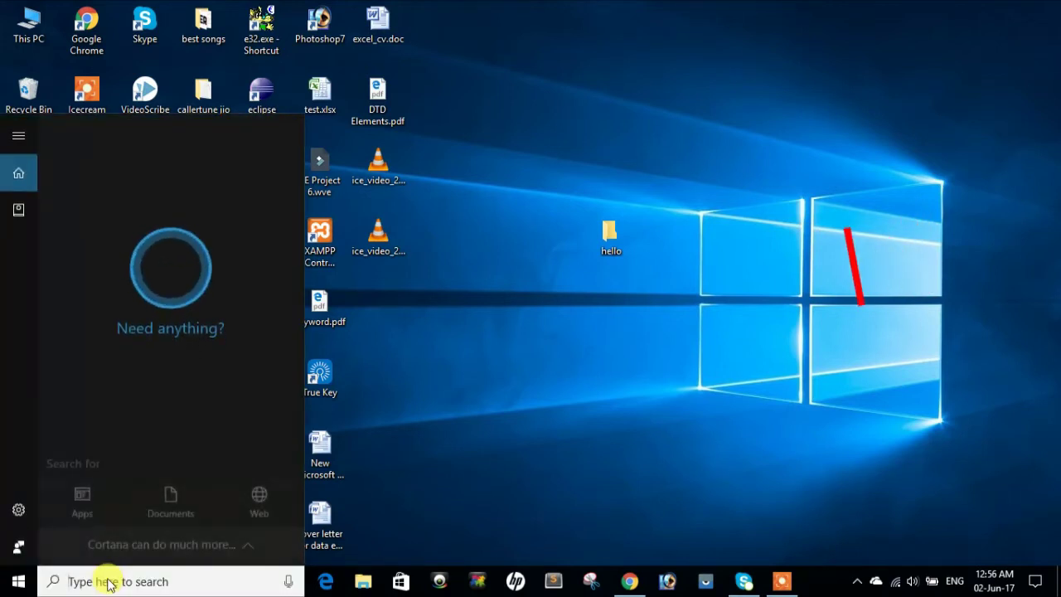
pyautogui.write('chara')
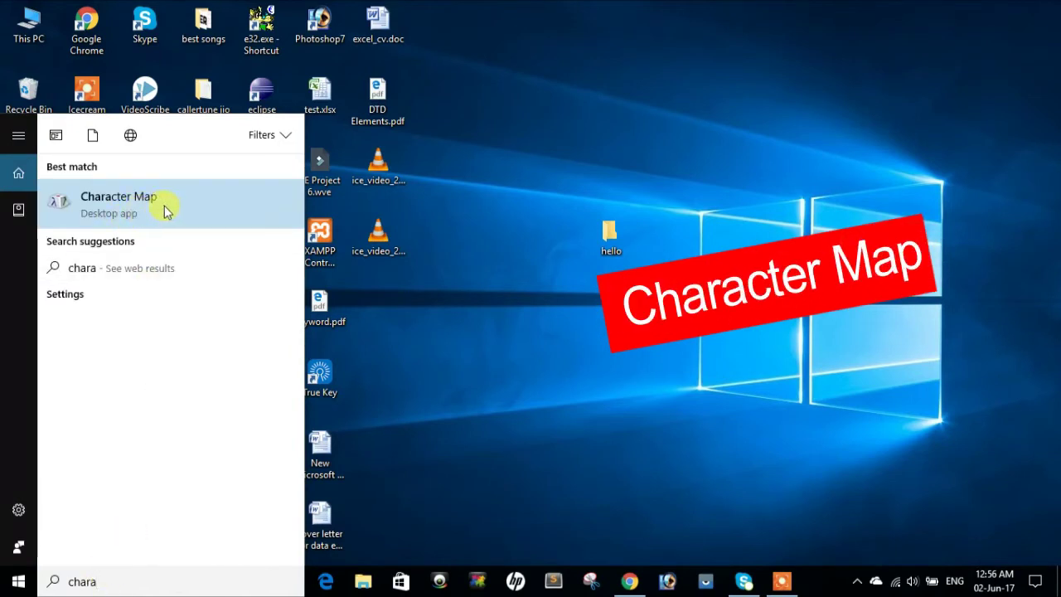
pyautogui.click(119, 202)
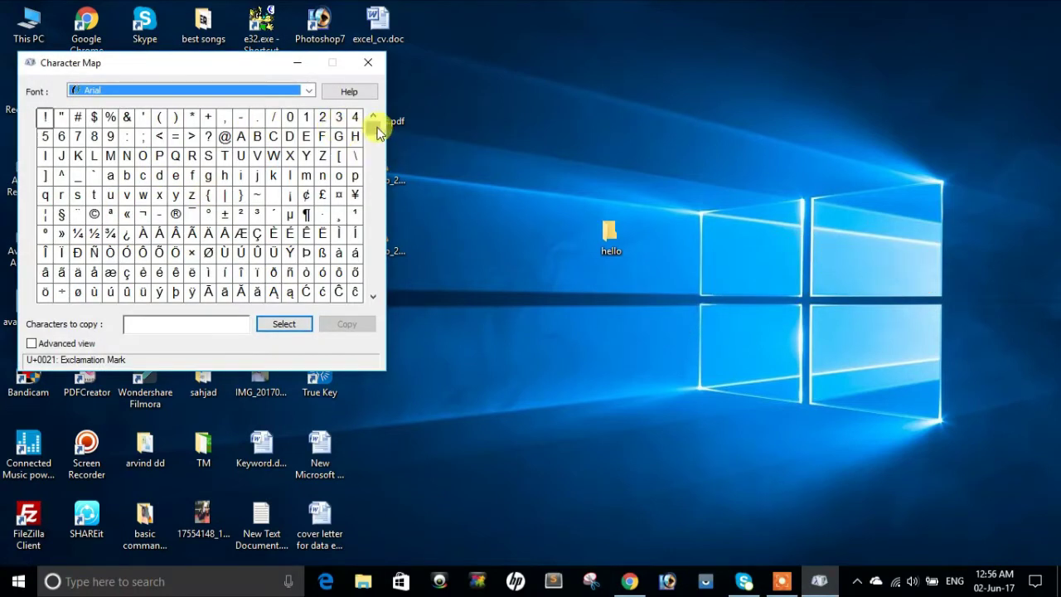
# Select the blank Right-To-Left Embedding character (U+202B) in the Arial font and copy it.
pyautogui.moveTo(376, 133); pyautogui.dragTo(370, 257)
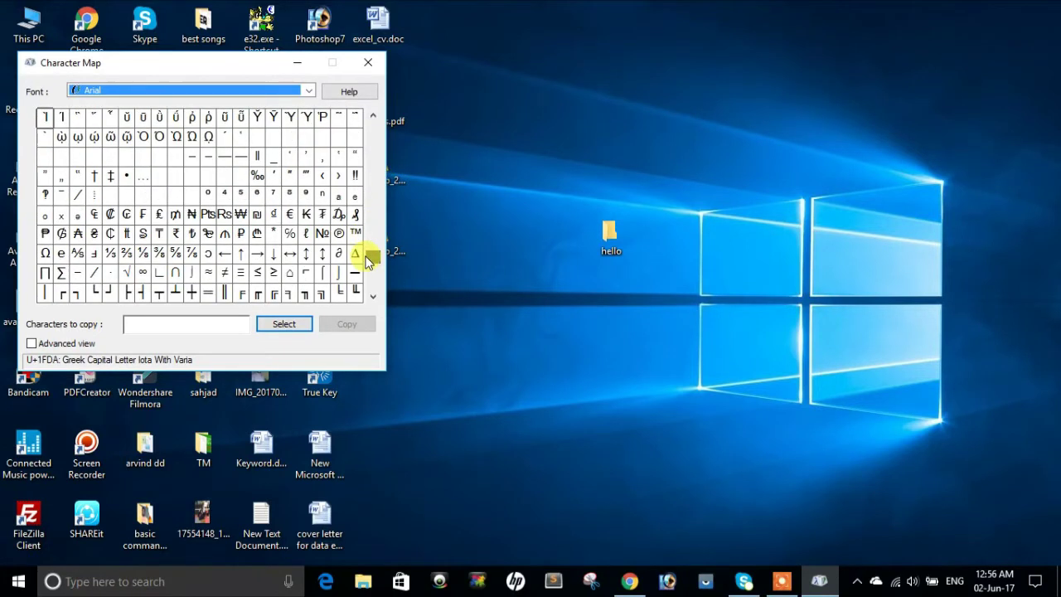
pyautogui.click(176, 183)
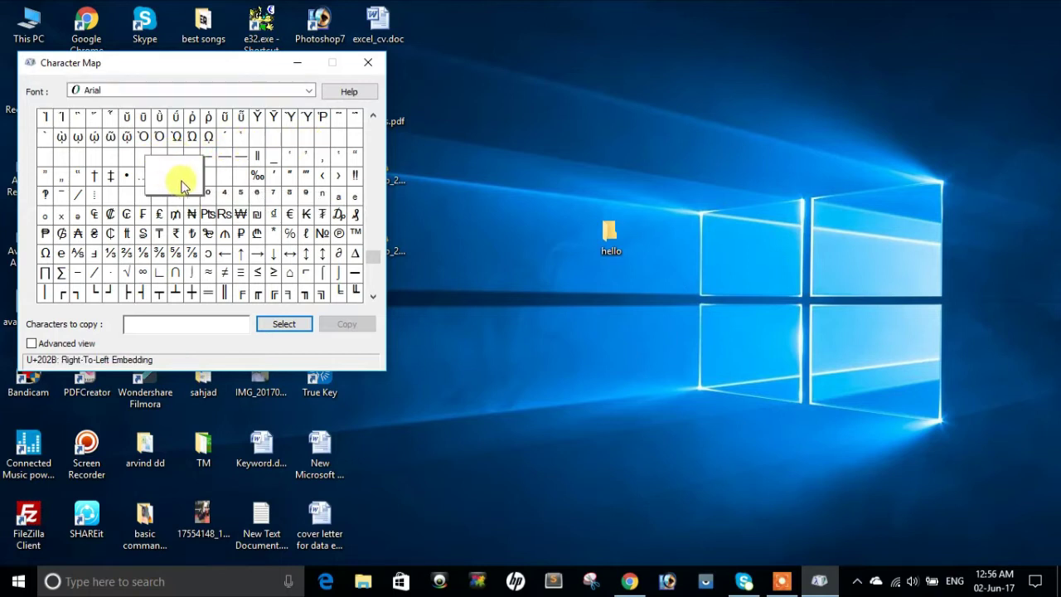
pyautogui.click(283, 326)
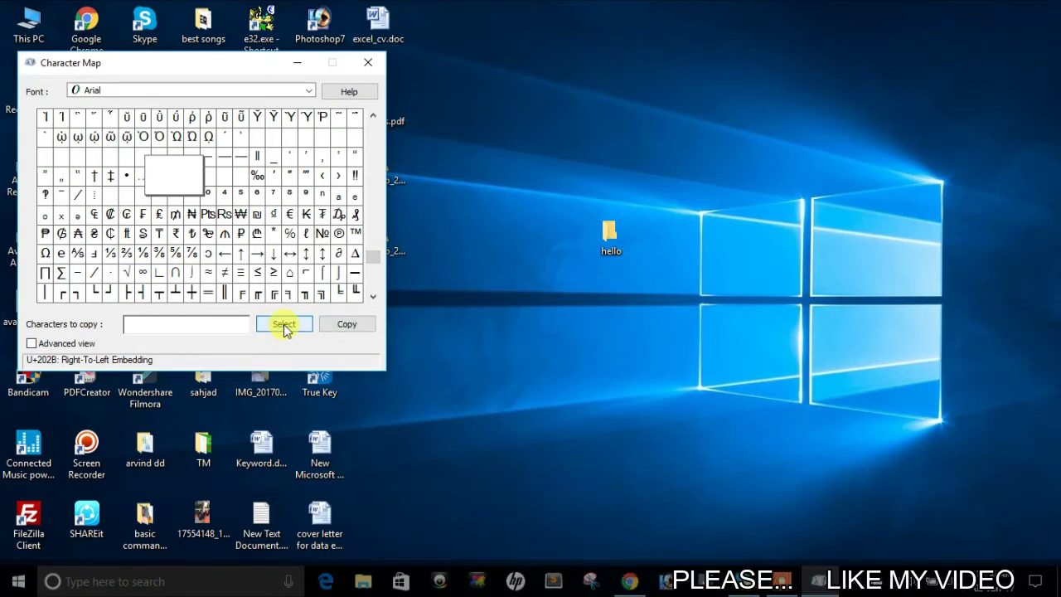
pyautogui.click(344, 328)
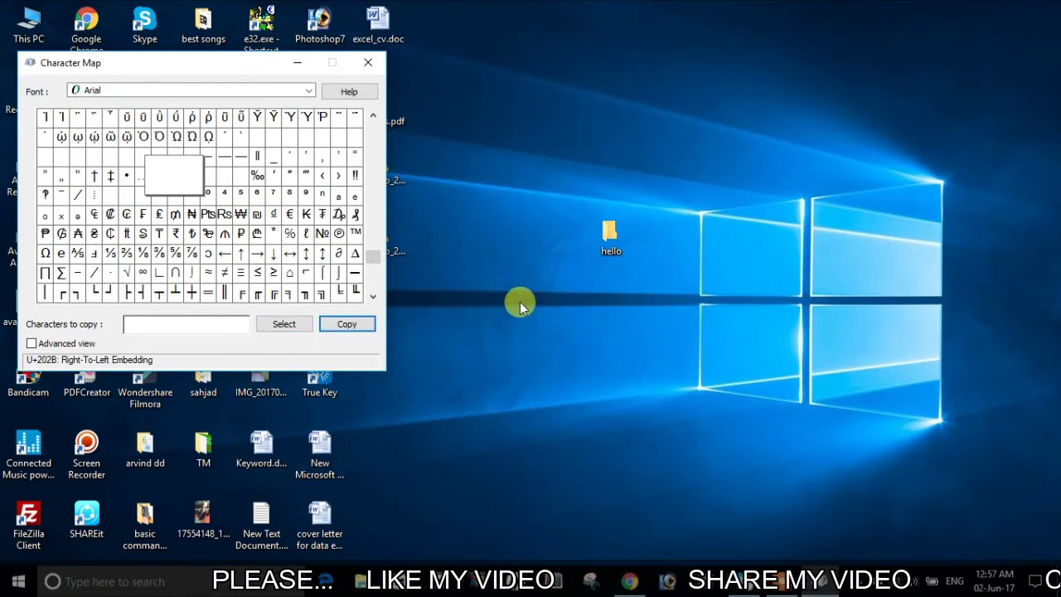
# Rename the hello folder on the desktop with the copied blank character, and close Character Map.
pyautogui.rightClick(609, 241)
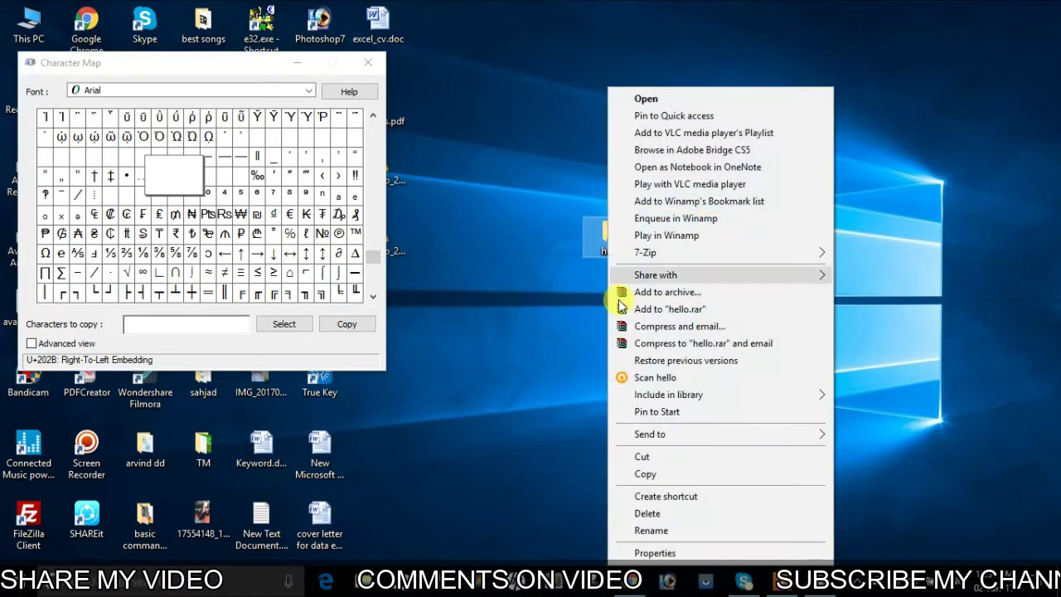
pyautogui.click(648, 532)
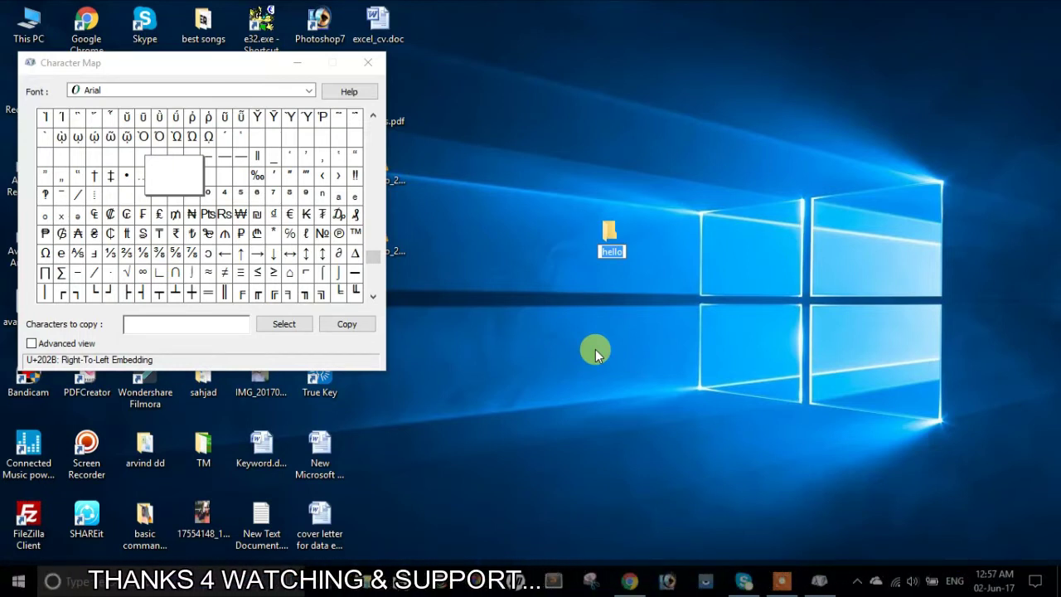
pyautogui.hotkey('ctrl', 'v')
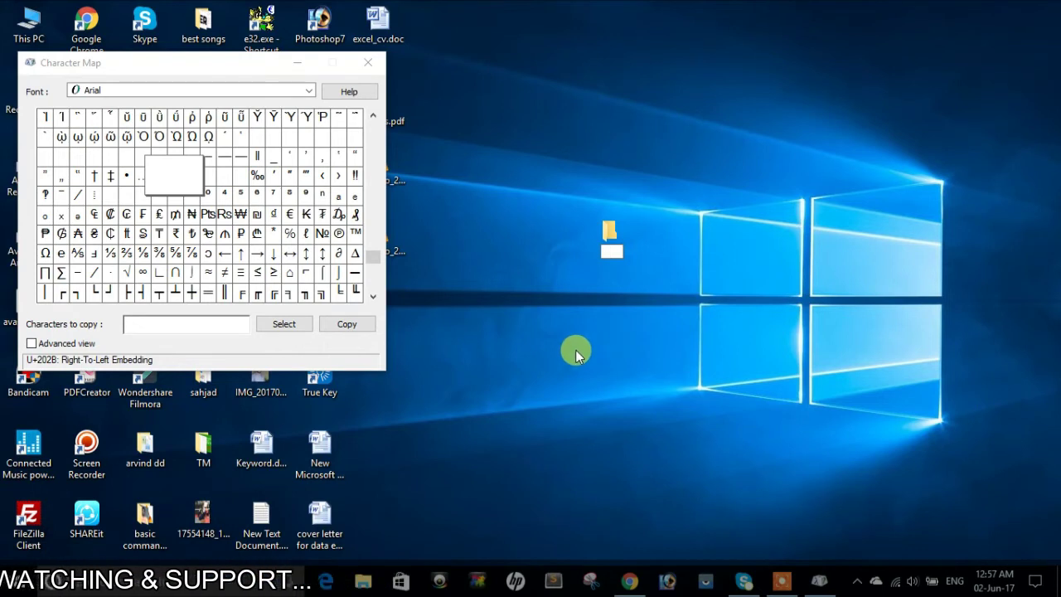
pyautogui.click(373, 64)
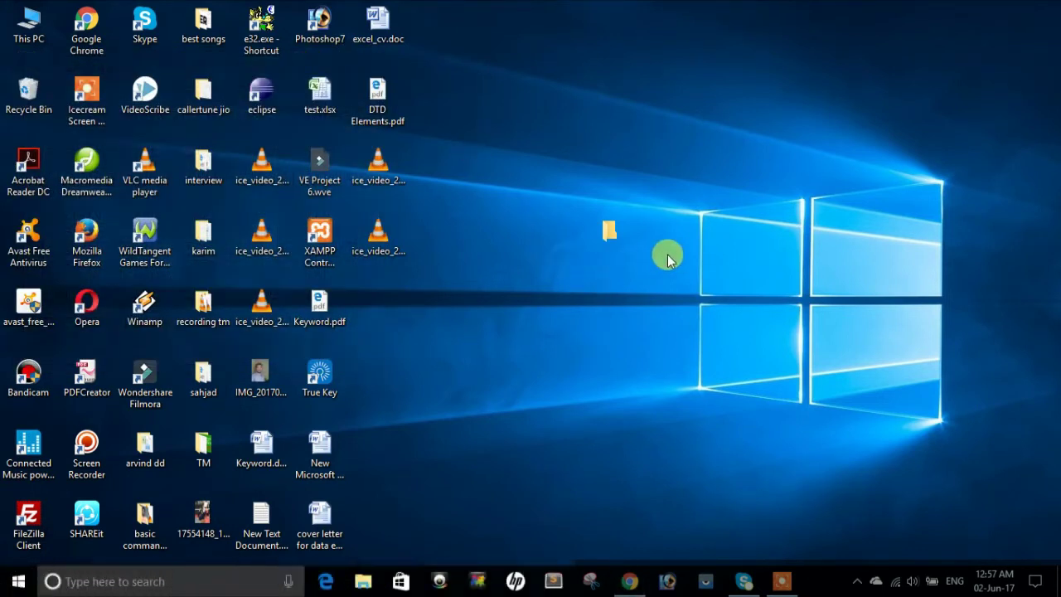
# In the nameless folder's properties, customize its folder icon by selecting a blank icon from shell32.dll.
pyautogui.rightClick(611, 238)
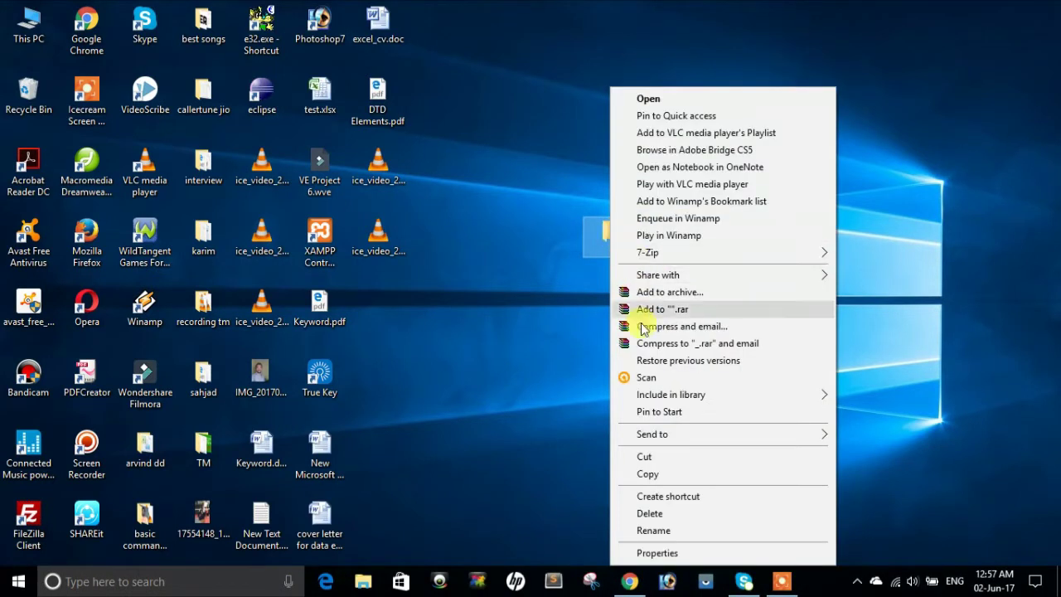
pyautogui.click(658, 553)
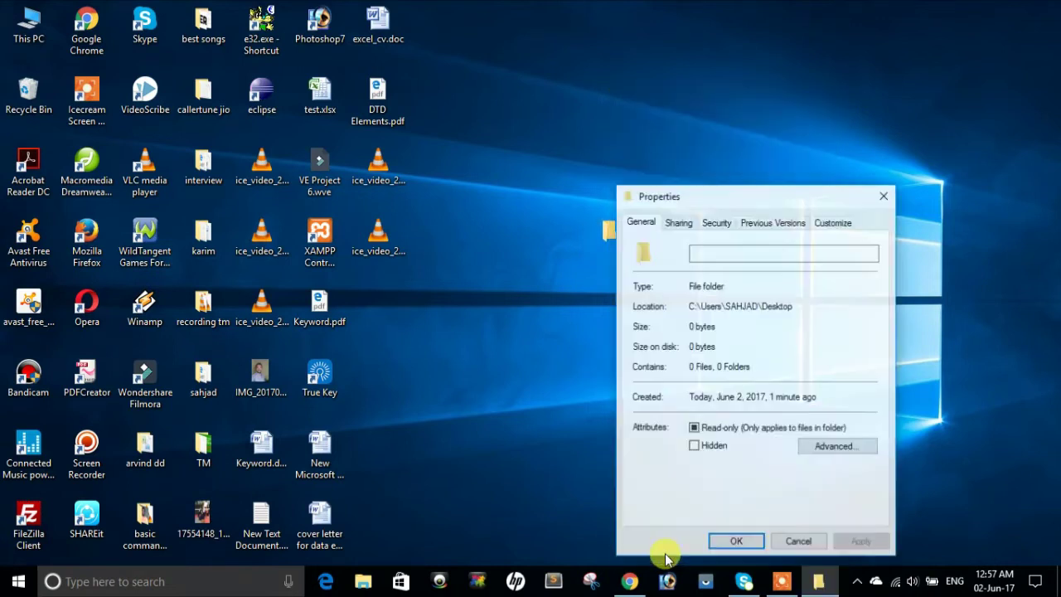
pyautogui.moveTo(776, 204); pyautogui.dragTo(818, 93)
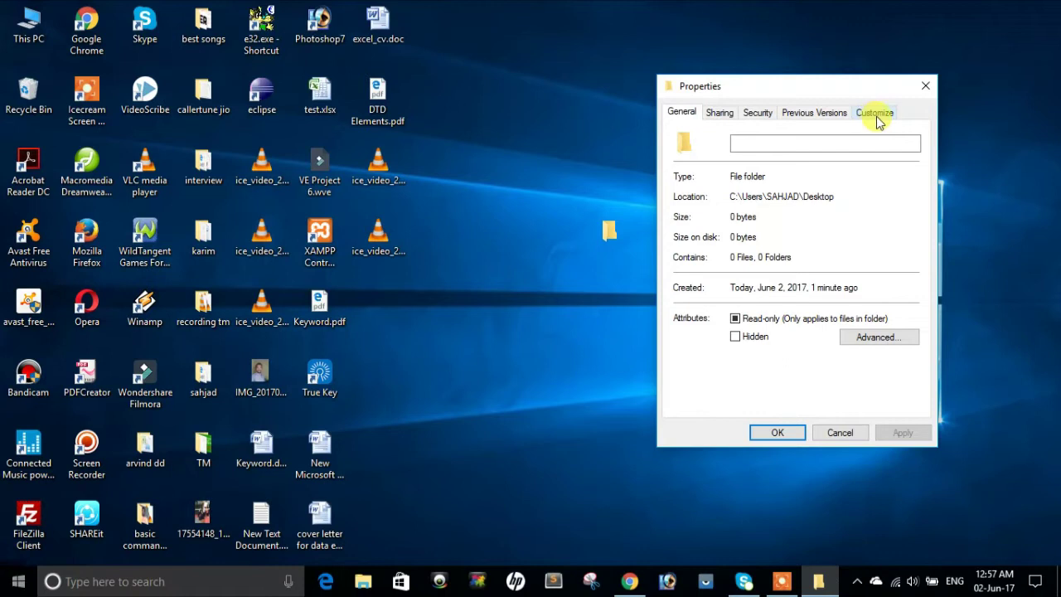
pyautogui.click(875, 114)
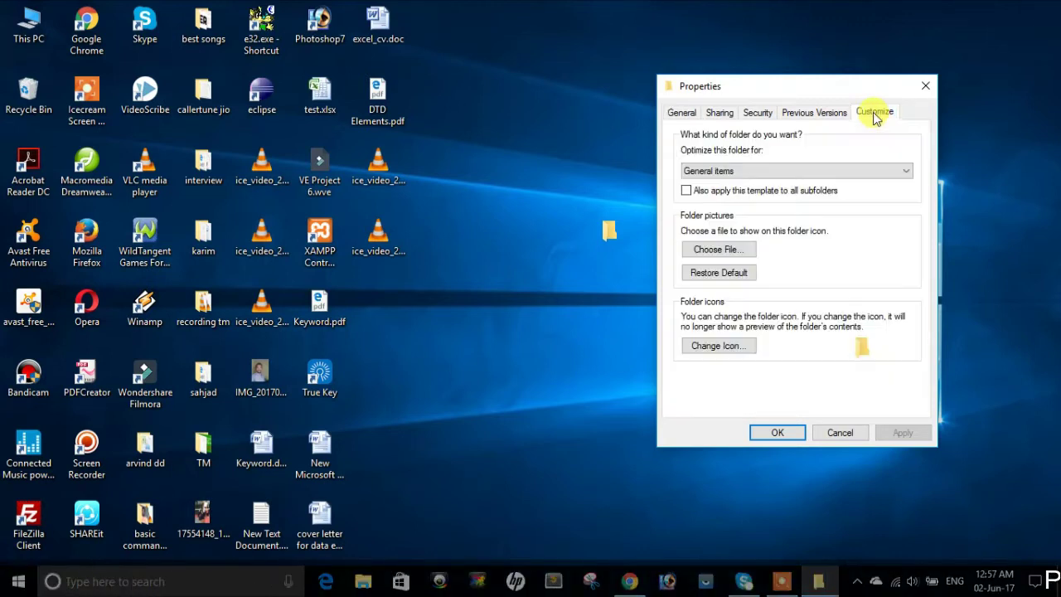
pyautogui.click(717, 346)
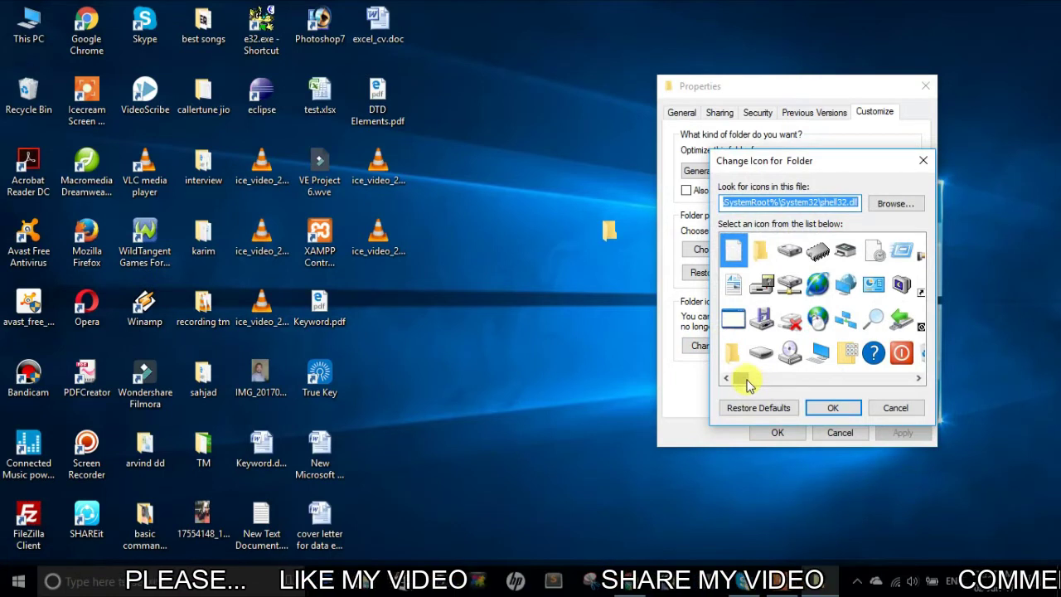
pyautogui.moveTo(745, 381); pyautogui.dragTo(763, 382)
pyautogui.click(845, 284)
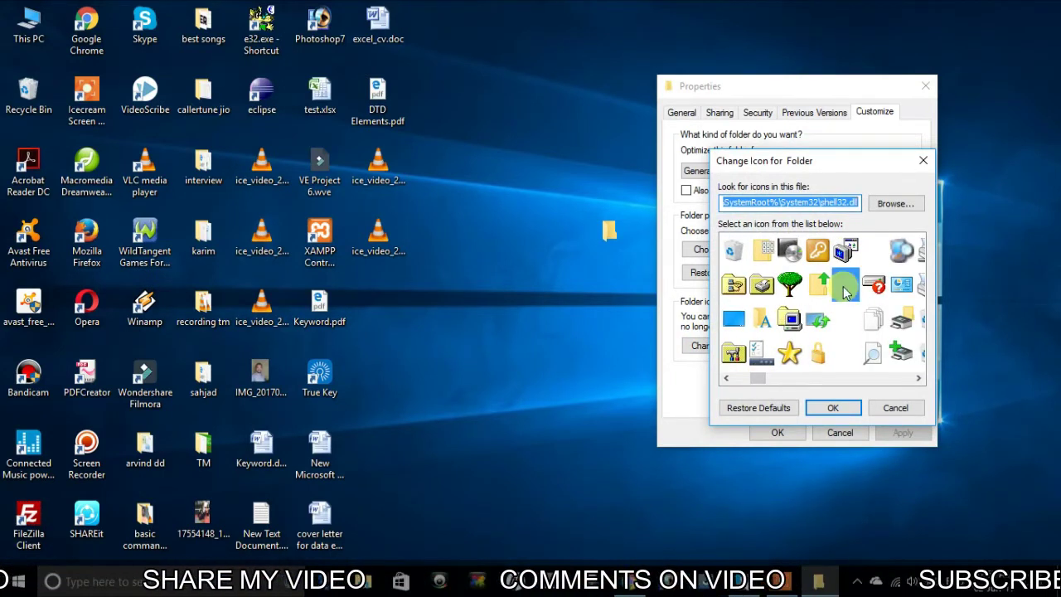
pyautogui.click(846, 326)
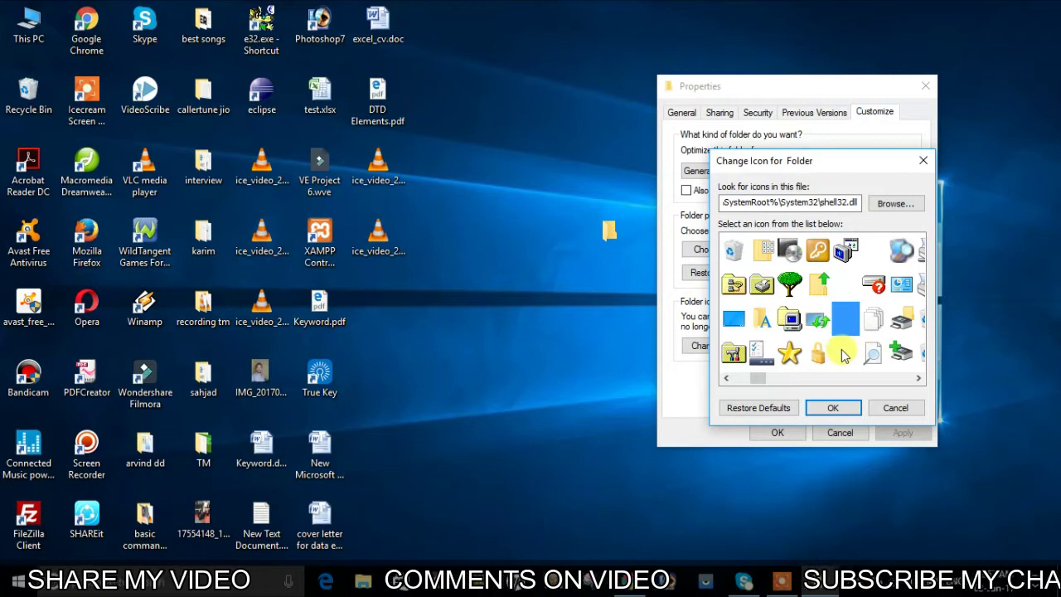
pyautogui.click(842, 294)
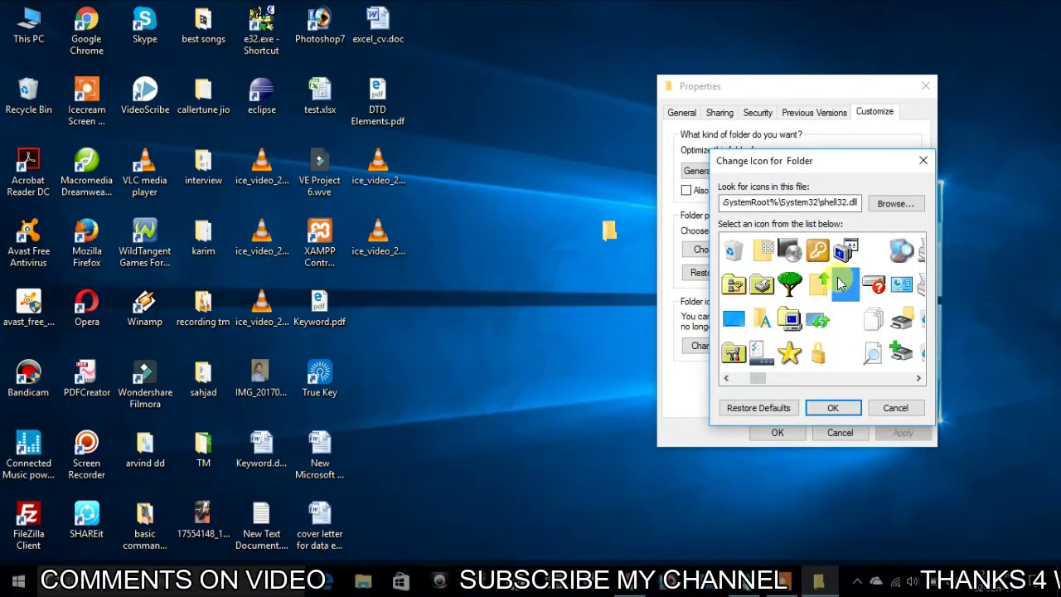
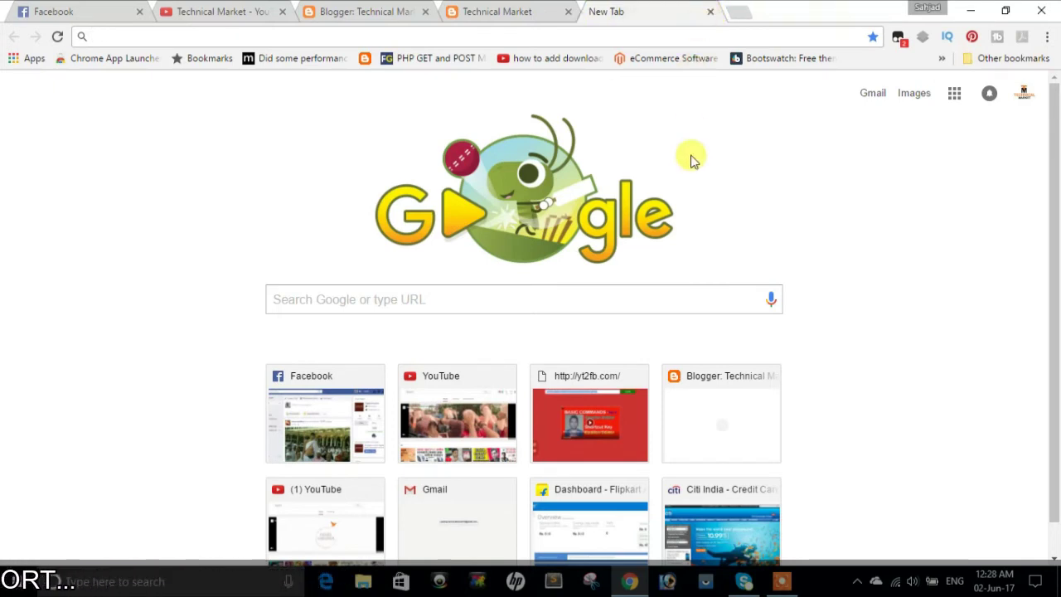
# In Chrome, close the New Tab page, and try opening two more new tabs and closing them.
pyautogui.click(711, 12)
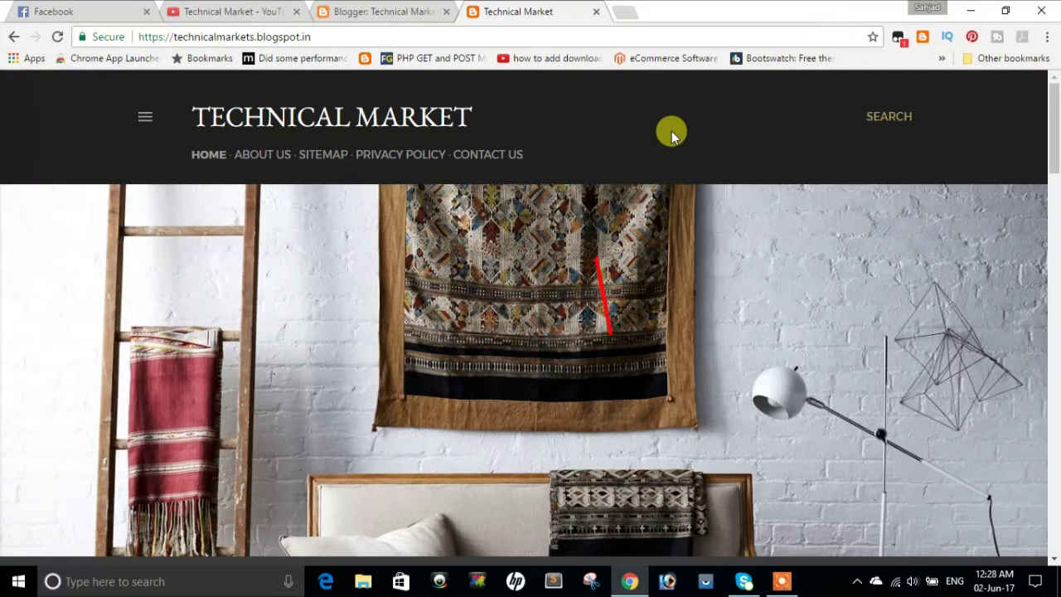
pyautogui.hotkey('ctrl', 't')
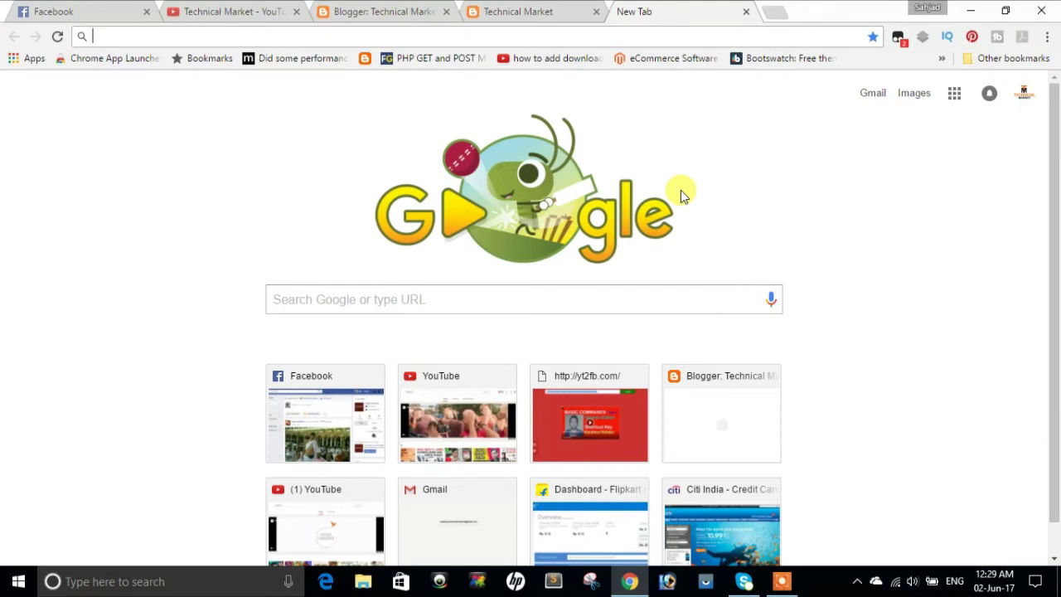
pyautogui.hotkey('ctrl', 't')
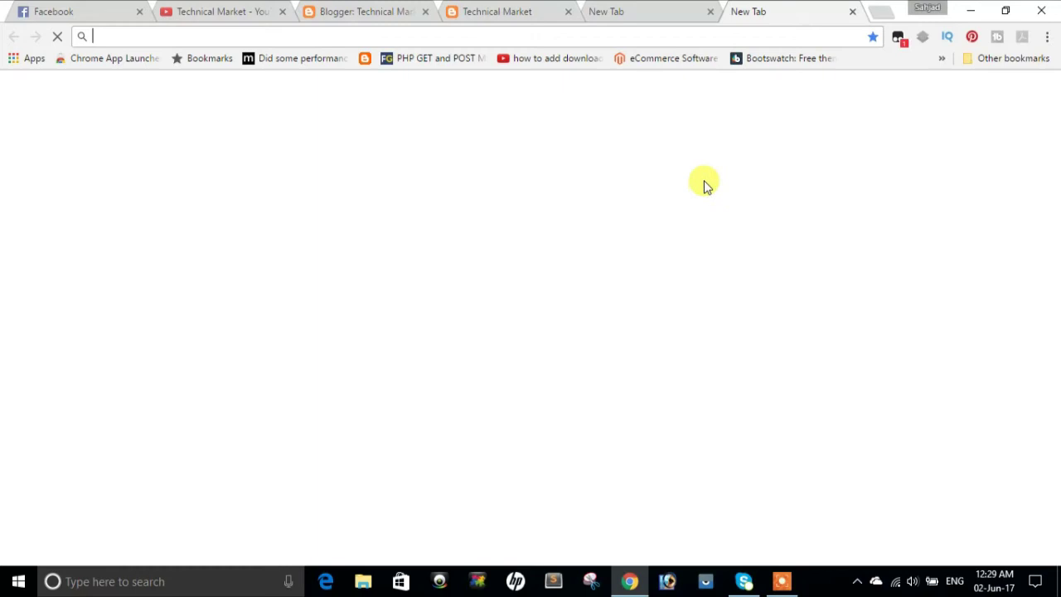
pyautogui.click(853, 12)
pyautogui.click(711, 11)
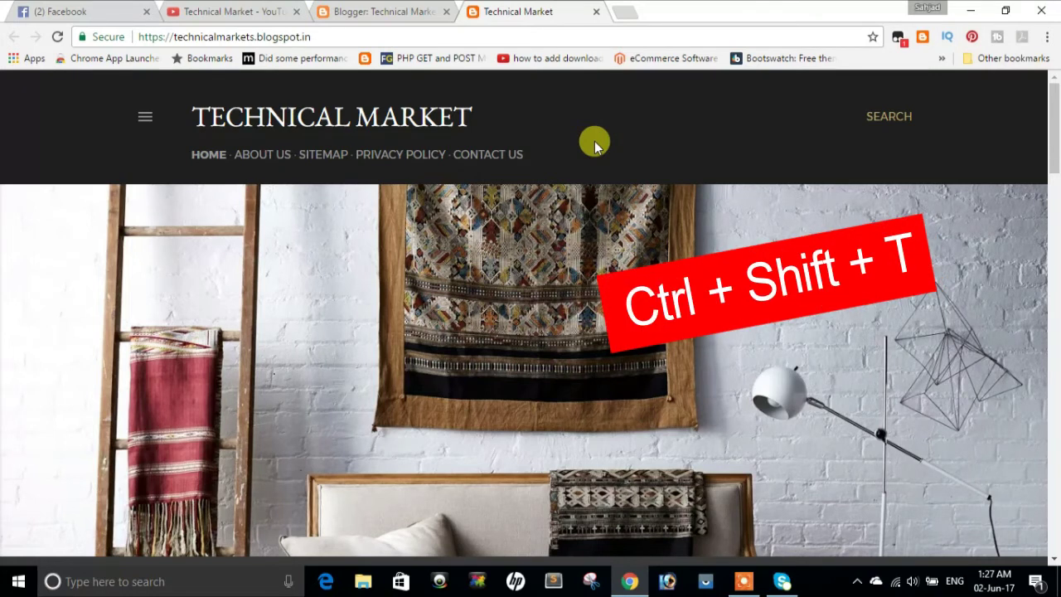
# Switch one by one through the Facebook, YouTube, Blogger and Technical Market blog tabs, twice in a row.
pyautogui.click(103, 10)
pyautogui.click(228, 11)
pyautogui.click(375, 11)
pyautogui.click(489, 11)
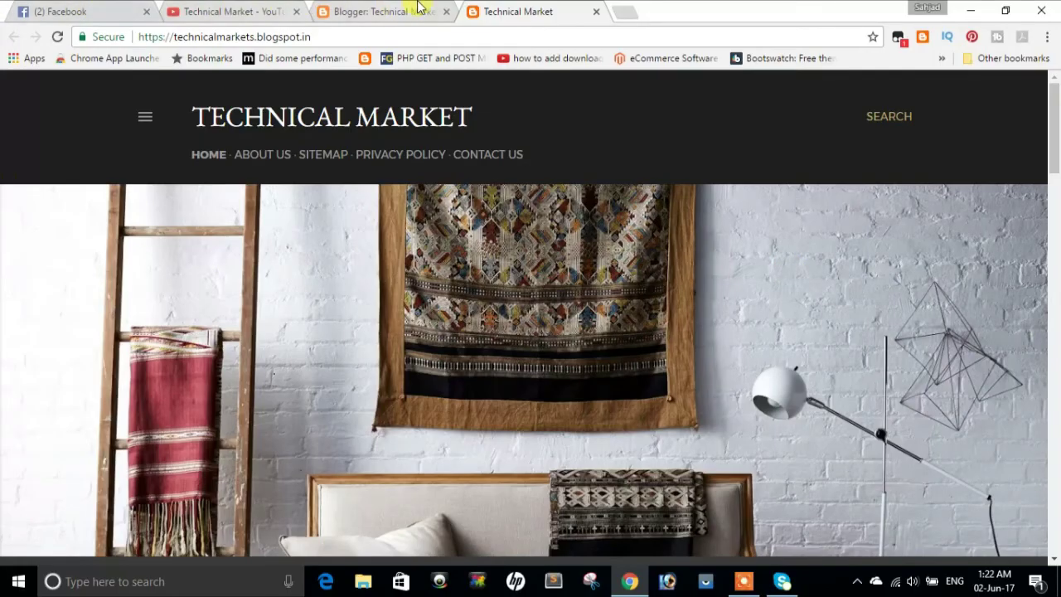
pyautogui.click(74, 11)
pyautogui.click(210, 10)
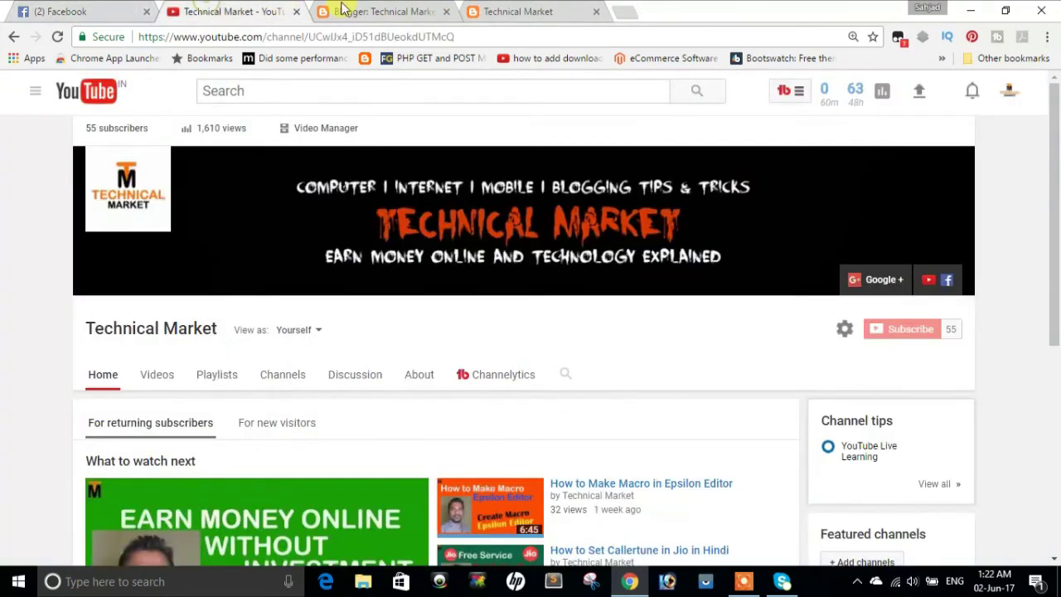
pyautogui.hotkey('ctrl', 'Tab')
pyautogui.click(554, 8)
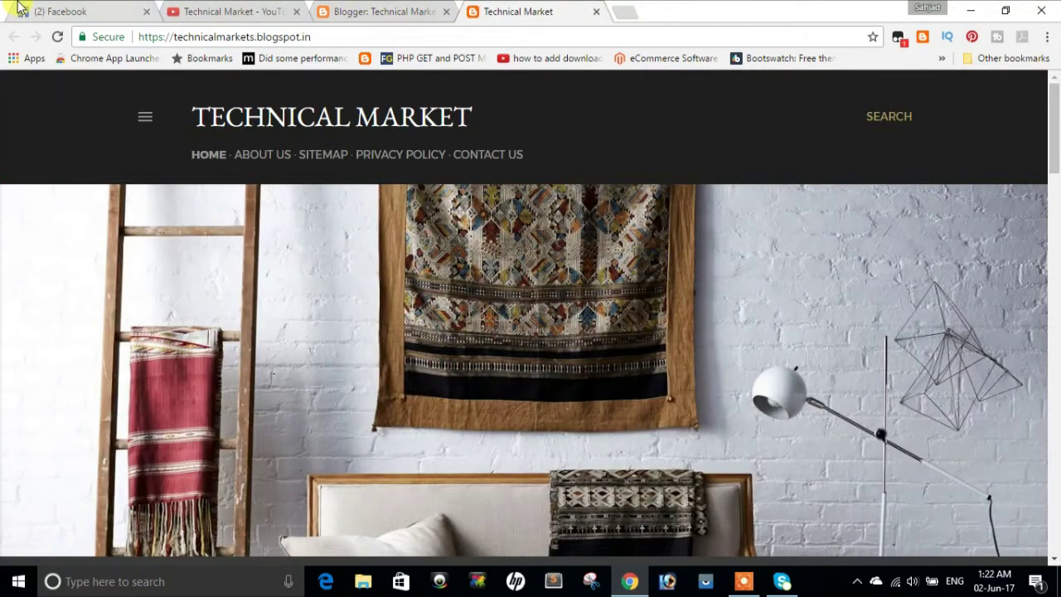
# Return to the Facebook tab and cycle forward through the open tabs to the Technical Market blog.
pyautogui.click(80, 8)
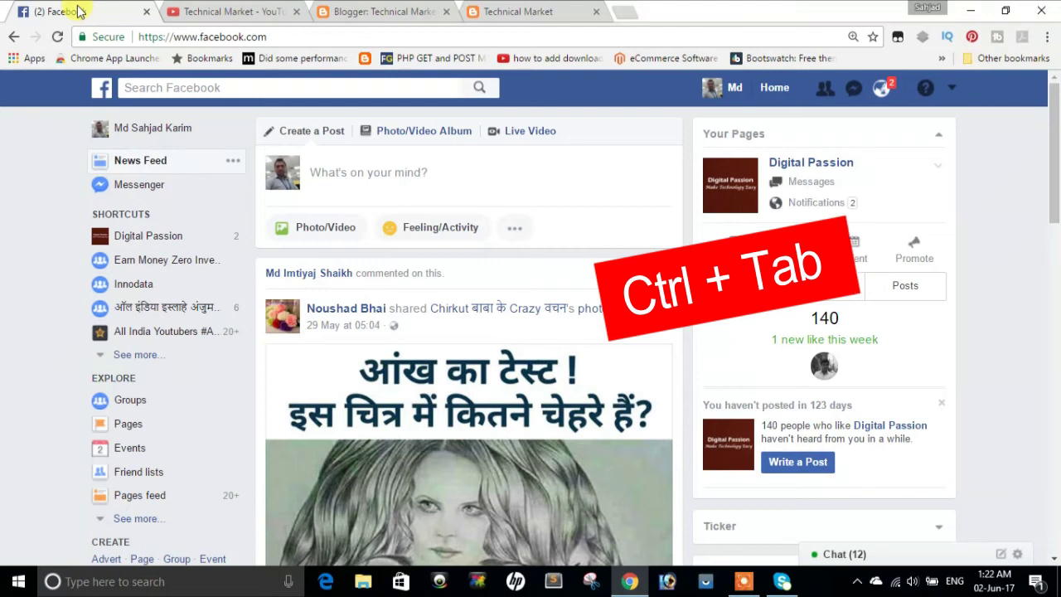
pyautogui.hotkey('ctrl', 'Tab')
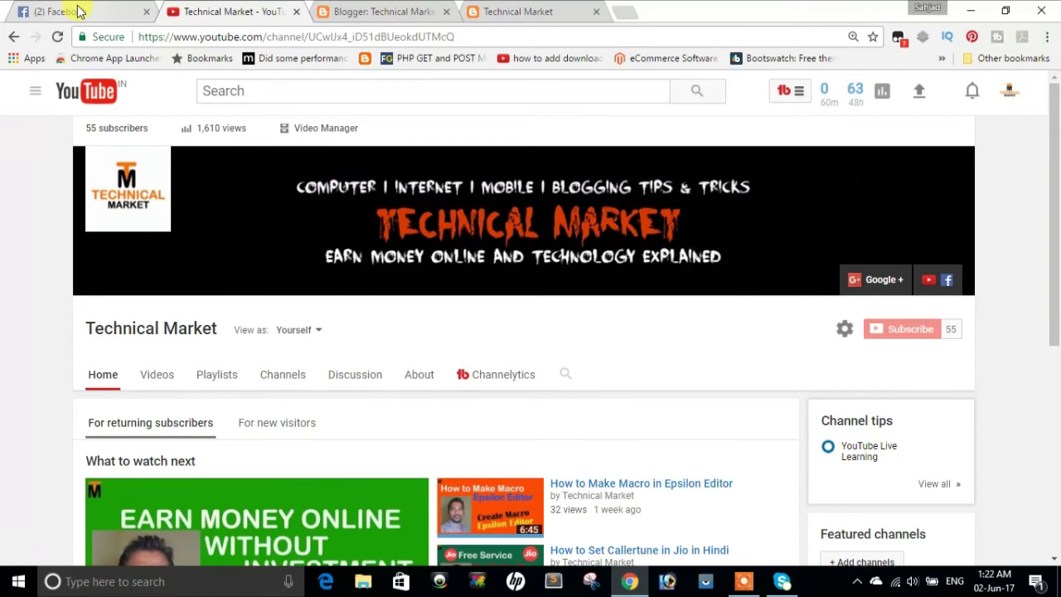
pyautogui.hotkey('ctrl', 'Tab')
pyautogui.hotkey('ctrl', 'Tab')
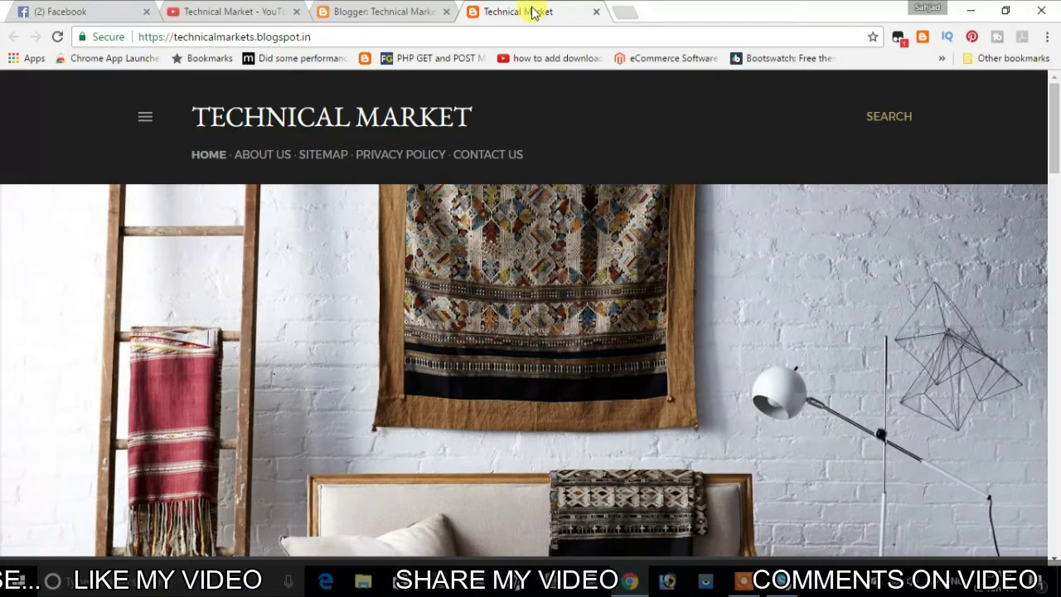
# Cycle backward from the Technical Market blog through the Blogger and YouTube tabs to the Facebook tab.
pyautogui.hotkey('ctrl', 'shift', 'Tab')
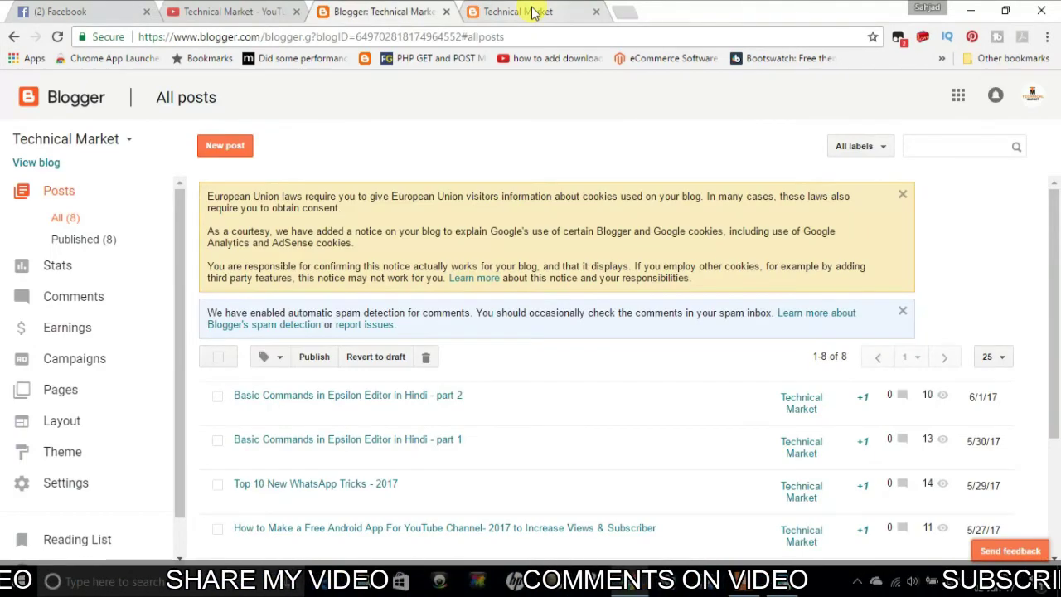
pyautogui.hotkey('ctrl', 'shift', 'Tab')
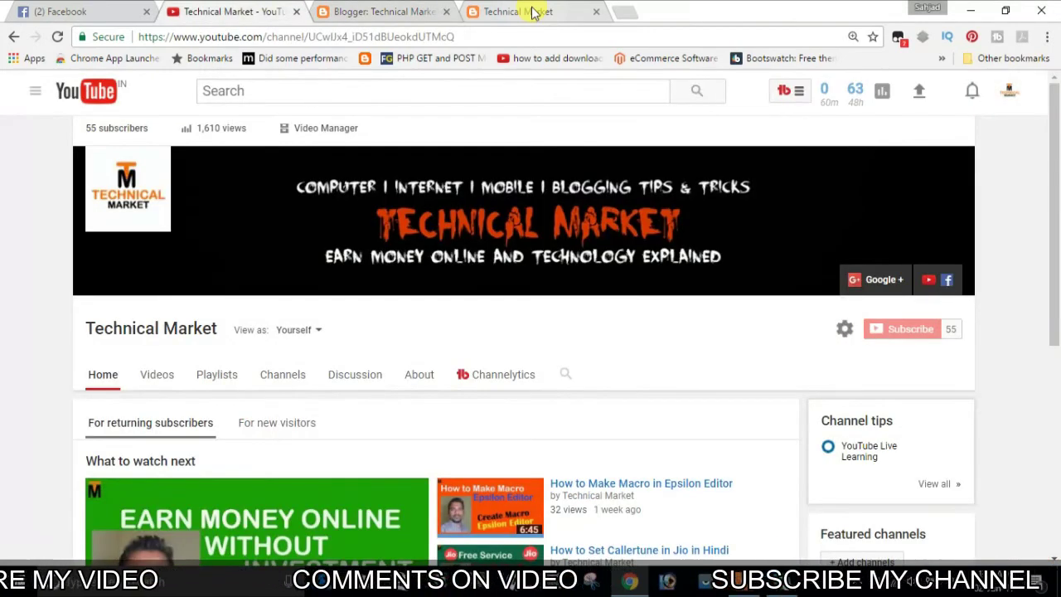
pyautogui.hotkey('ctrl', 'shift', 'Tab')
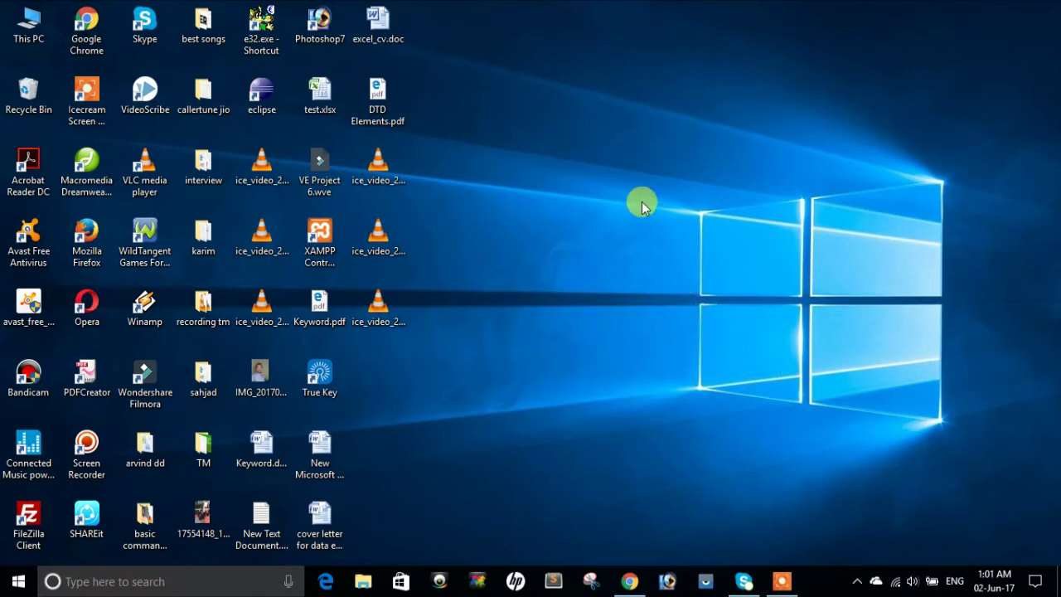
# On the Windows desktop, rotate the display to 90 degrees through the graphics rotation options.
pyautogui.rightClick(618, 197)
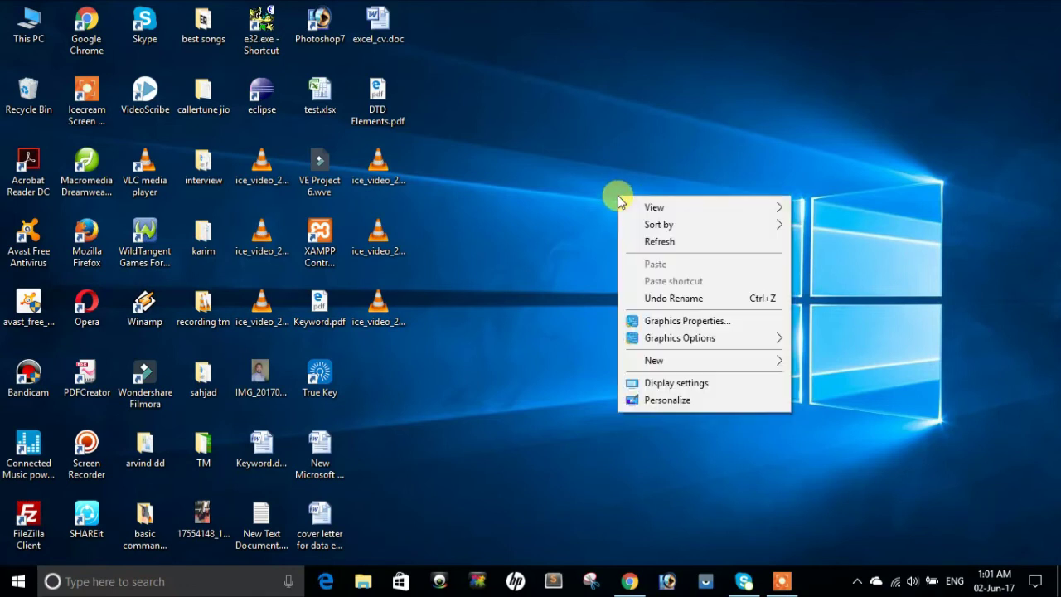
pyautogui.moveTo(659, 343)
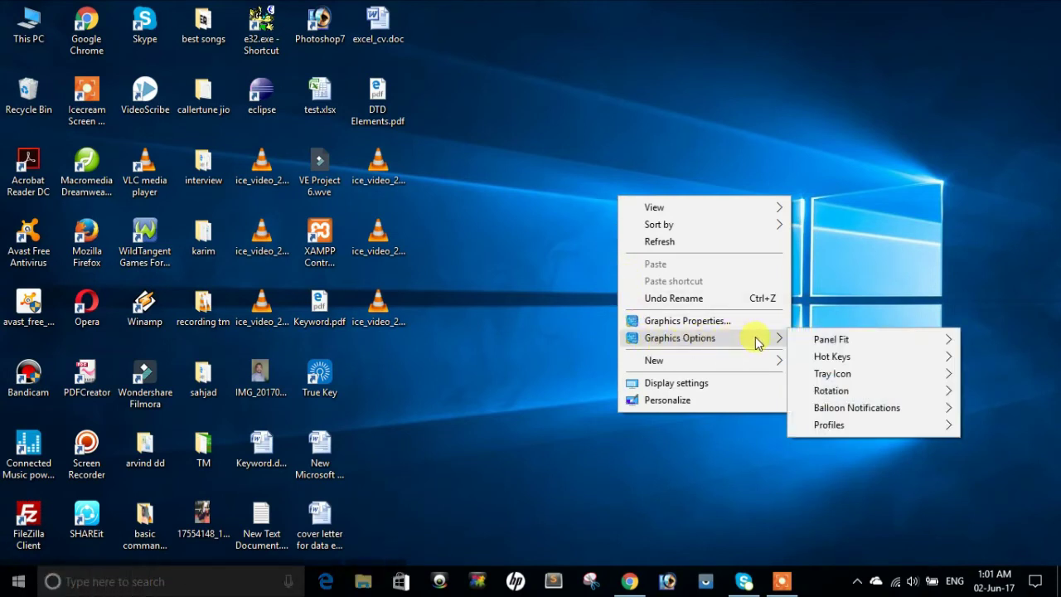
pyautogui.moveTo(839, 393)
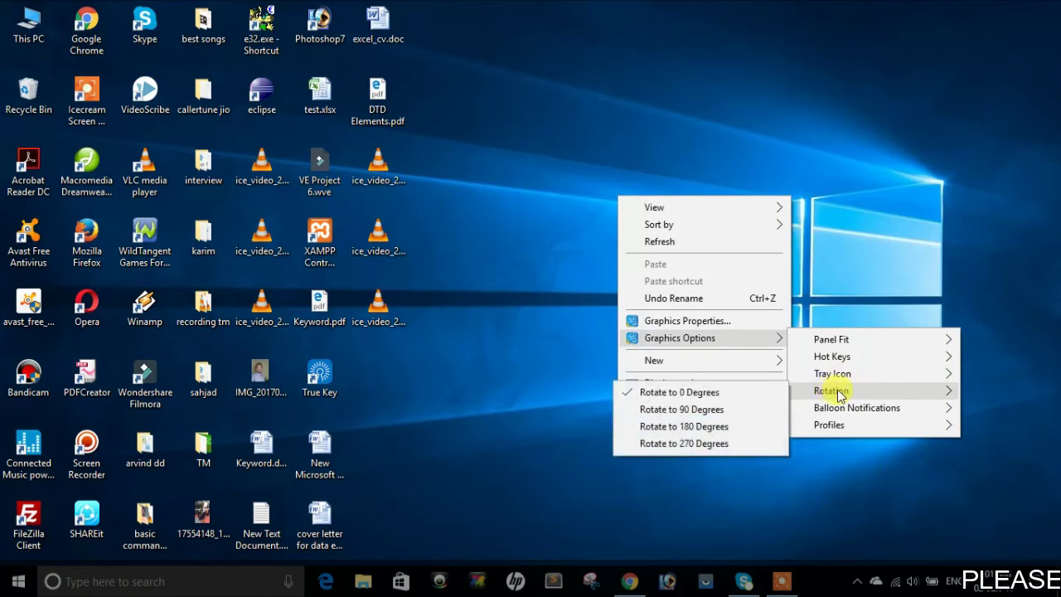
pyautogui.click(713, 408)
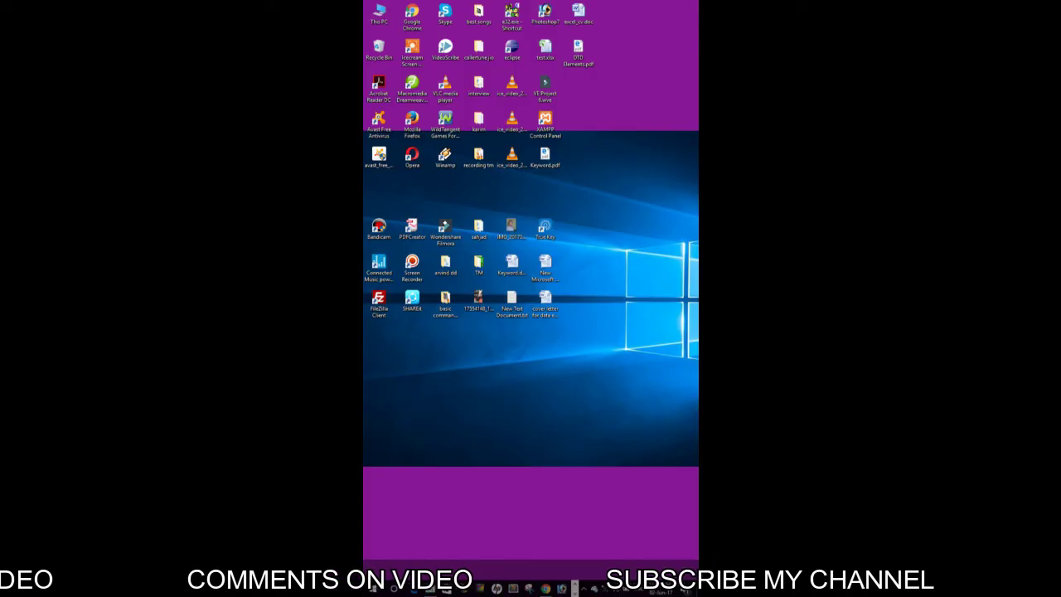